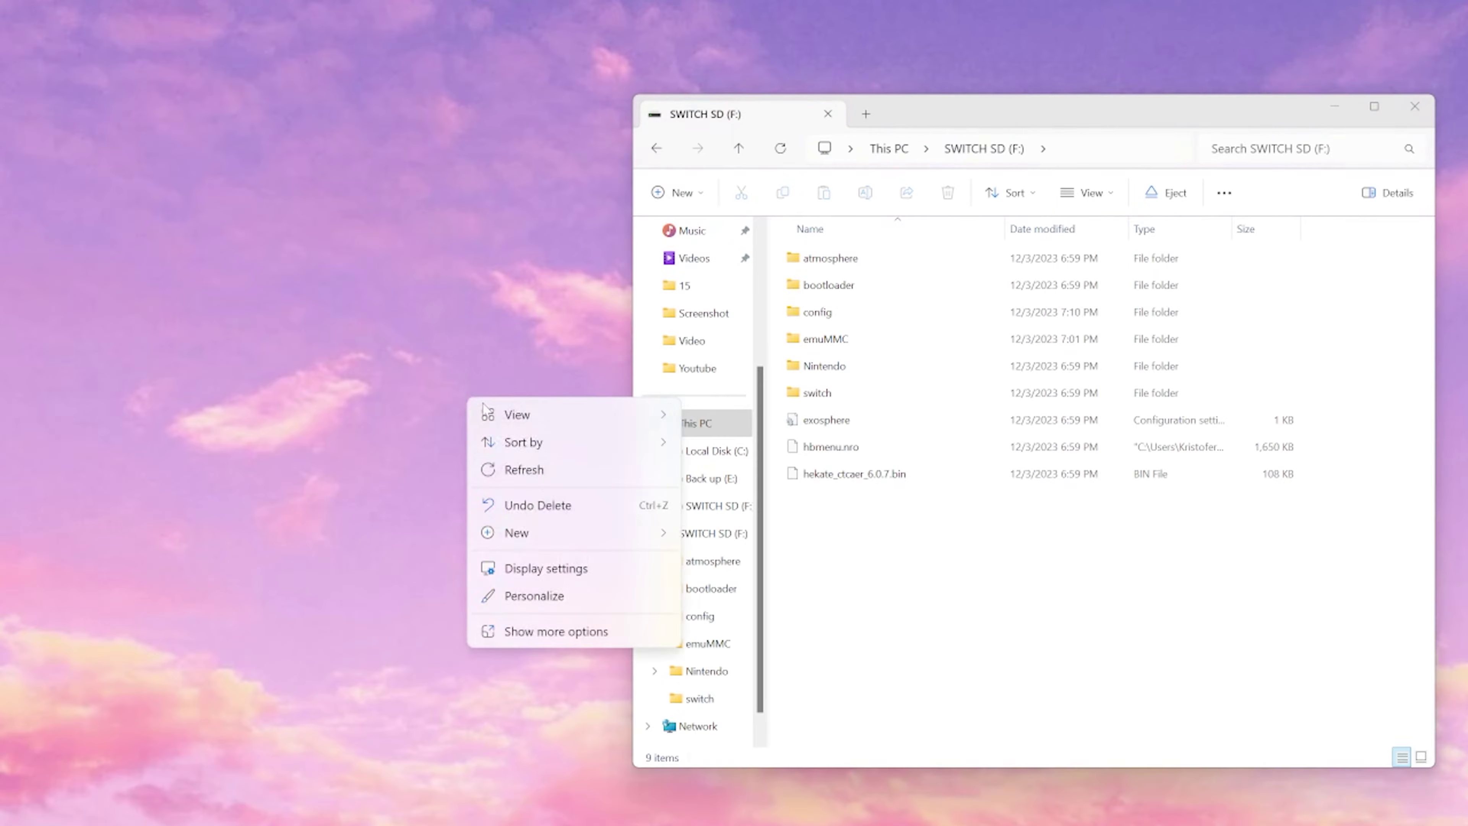
Step: Create a desktop folder named 'sd back up' and select all nine SD card items
mouse_move(542, 528)
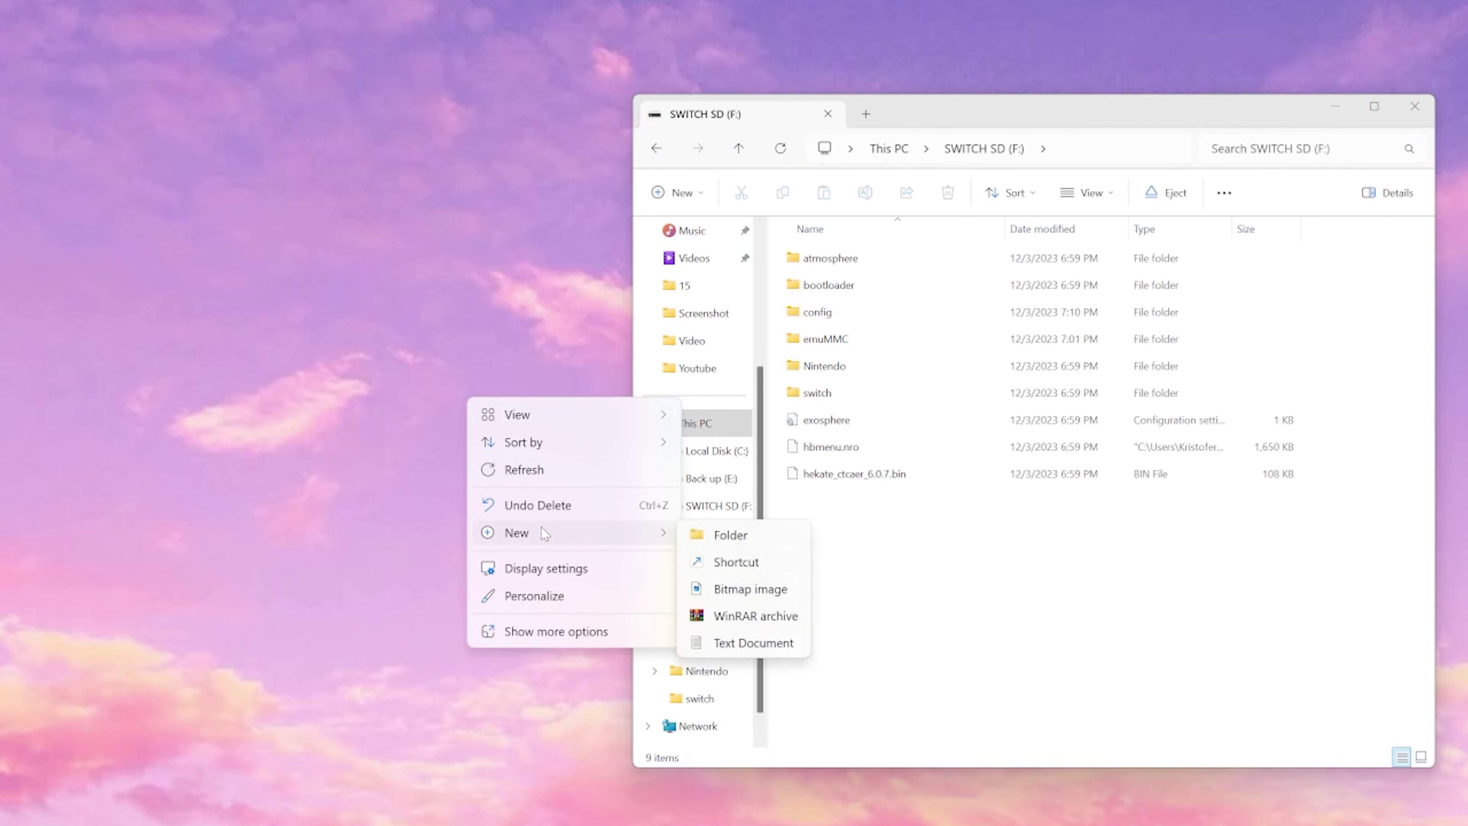
left_click(737, 535)
type("sd back up")
key("Return")
left_click_drag(1071, 586, 443, 429)
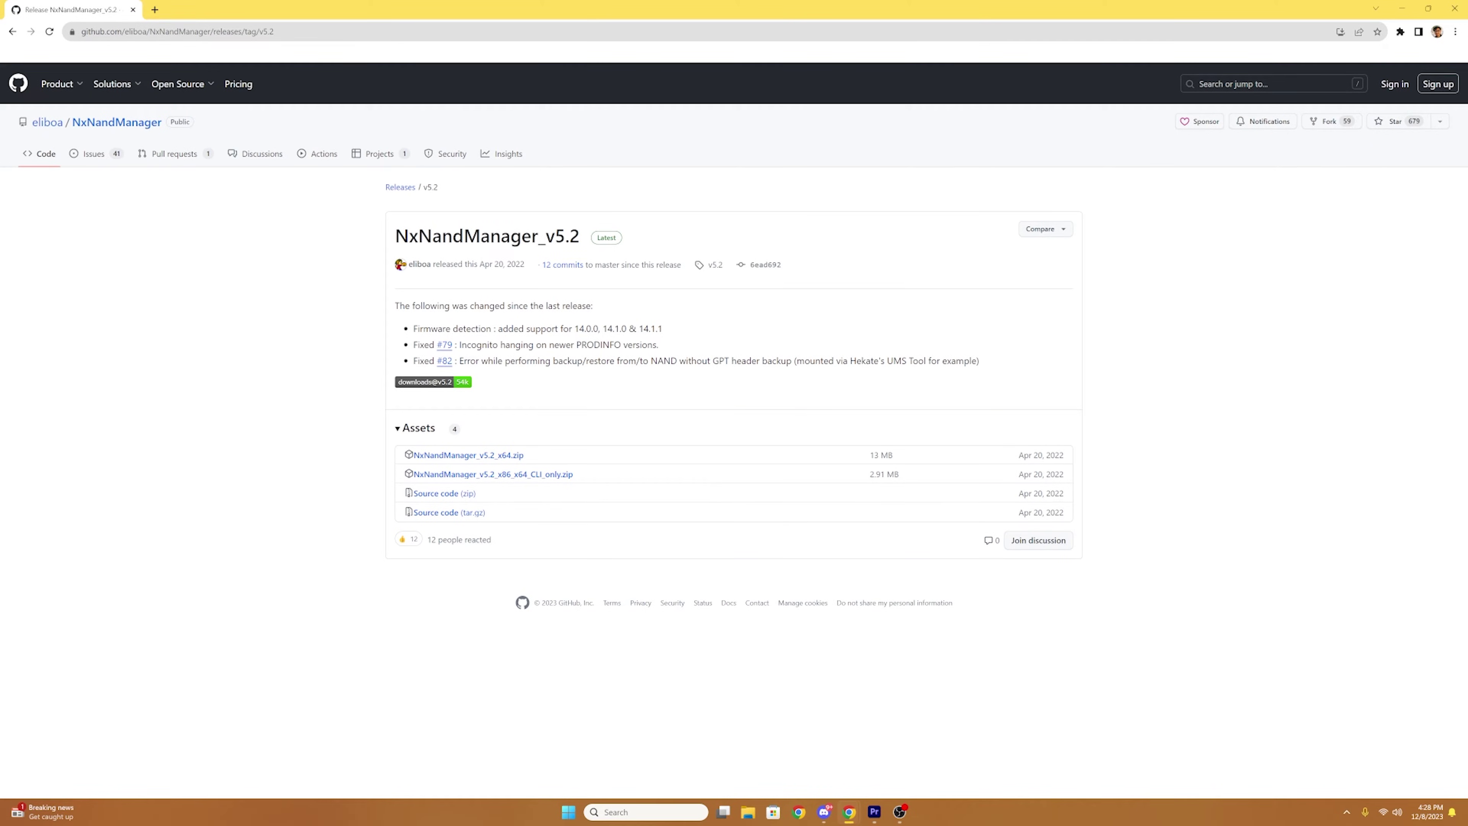
Step: Download the NxNandManager v5.2 x64 zip in Chrome and open it
left_click(490, 460)
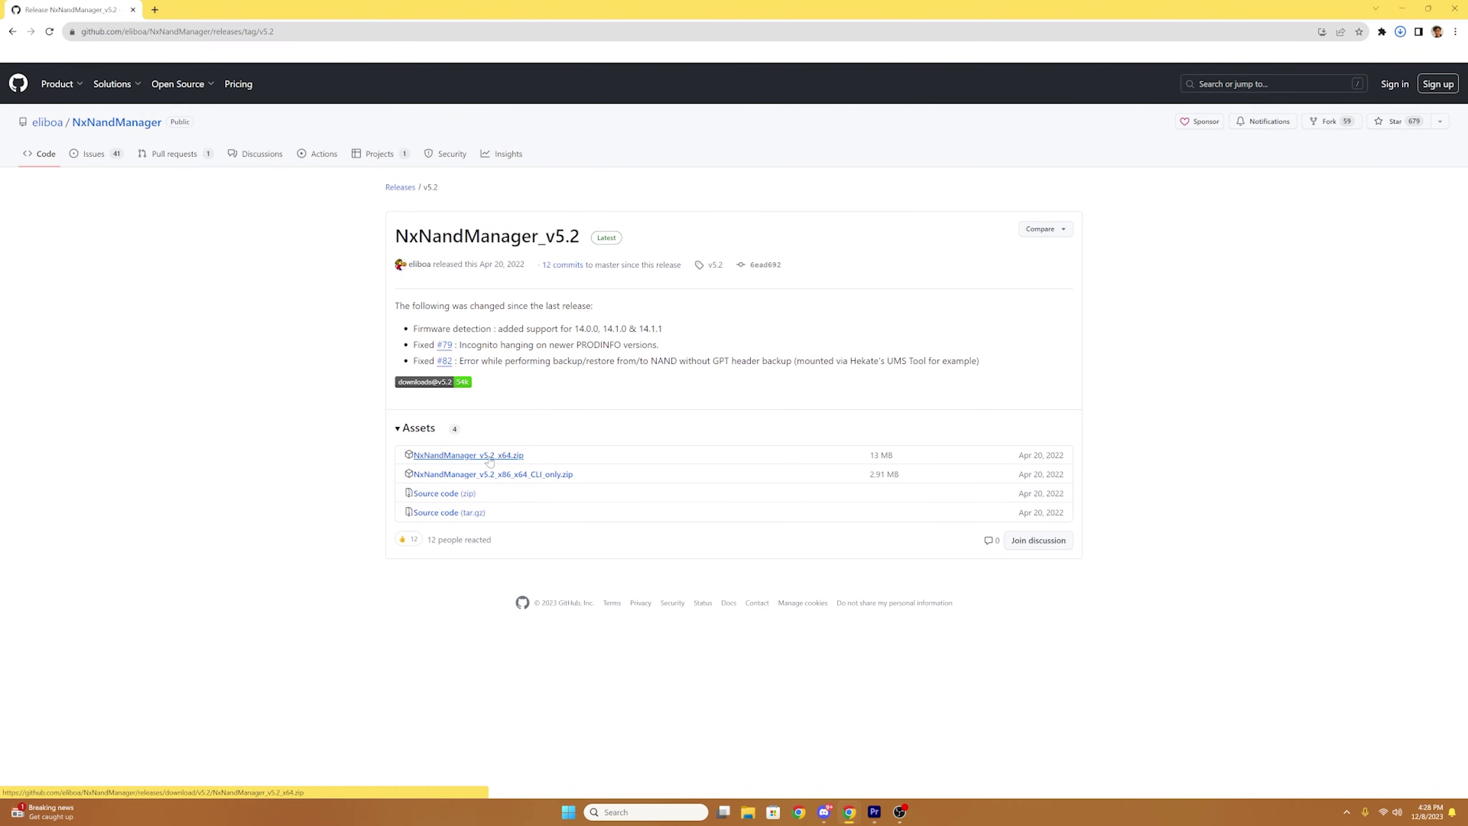
left_click(1411, 7)
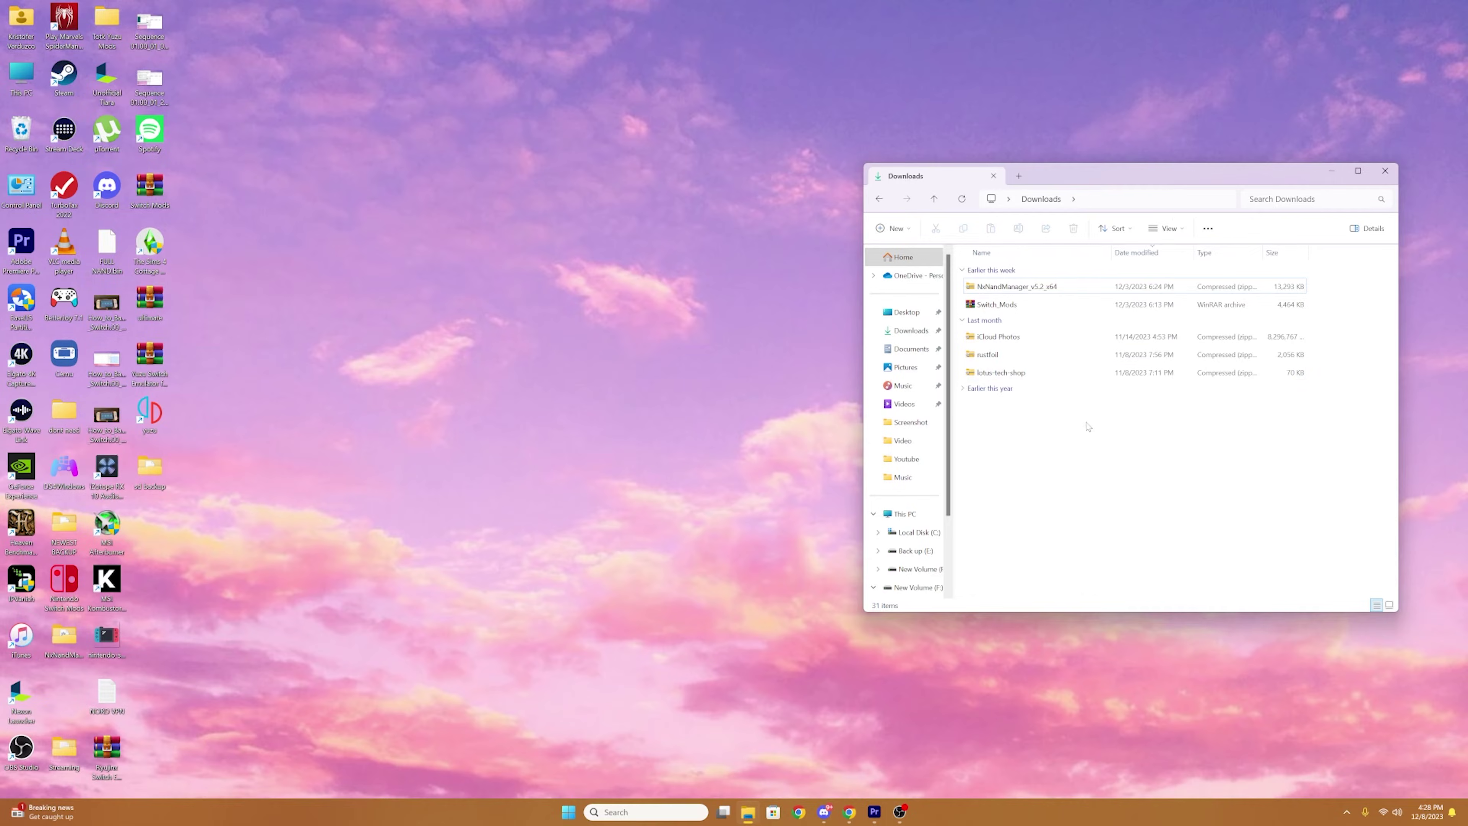
double_click(1039, 286)
Step: Copy the NxNandManager_v5.2_x64 folder to the desktop, replacing duplicates, and launch NxNandManager.exe
left_click_drag(1017, 272, 620, 270)
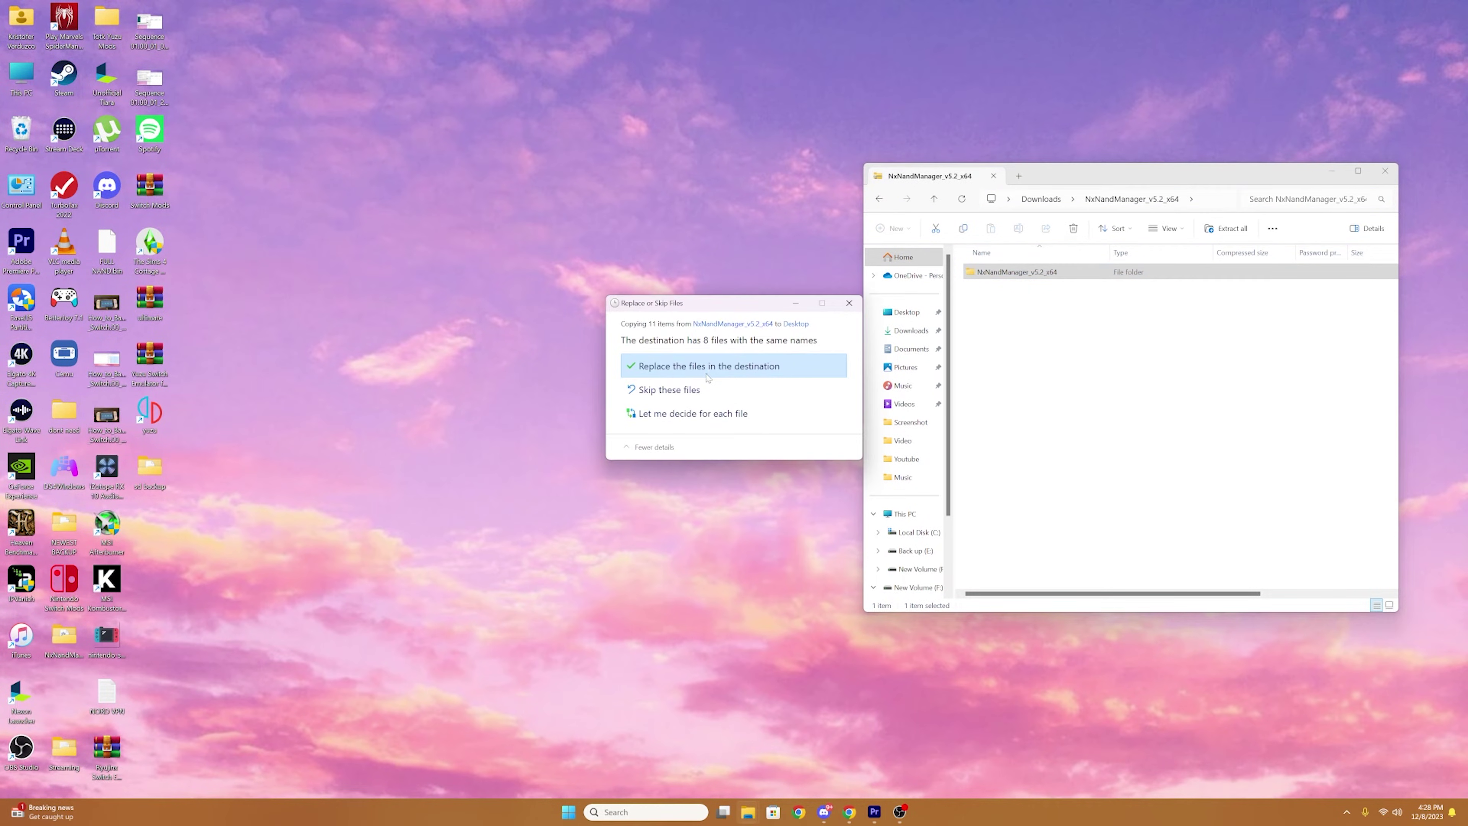
left_click(708, 375)
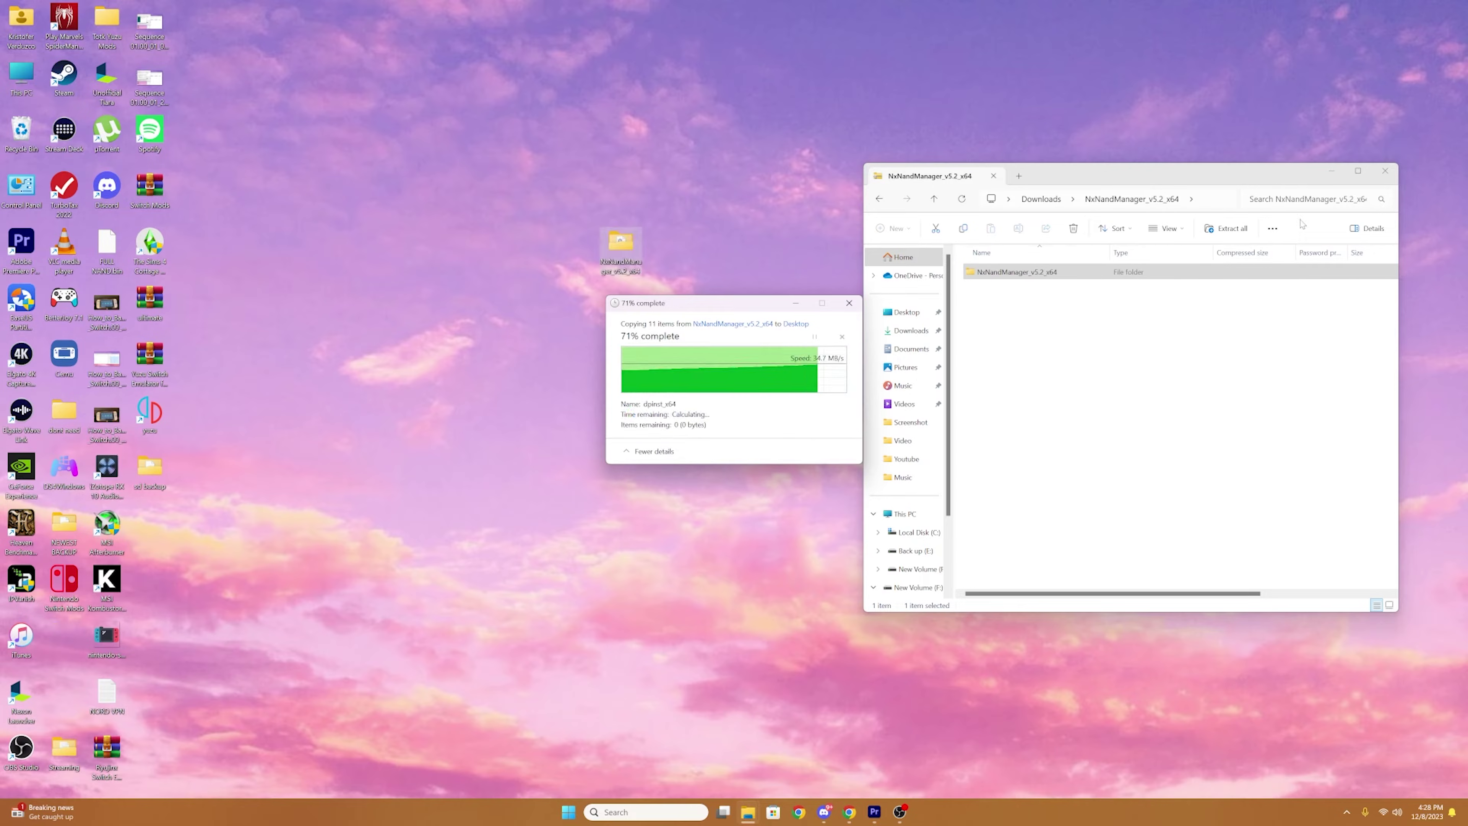
left_click(1385, 172)
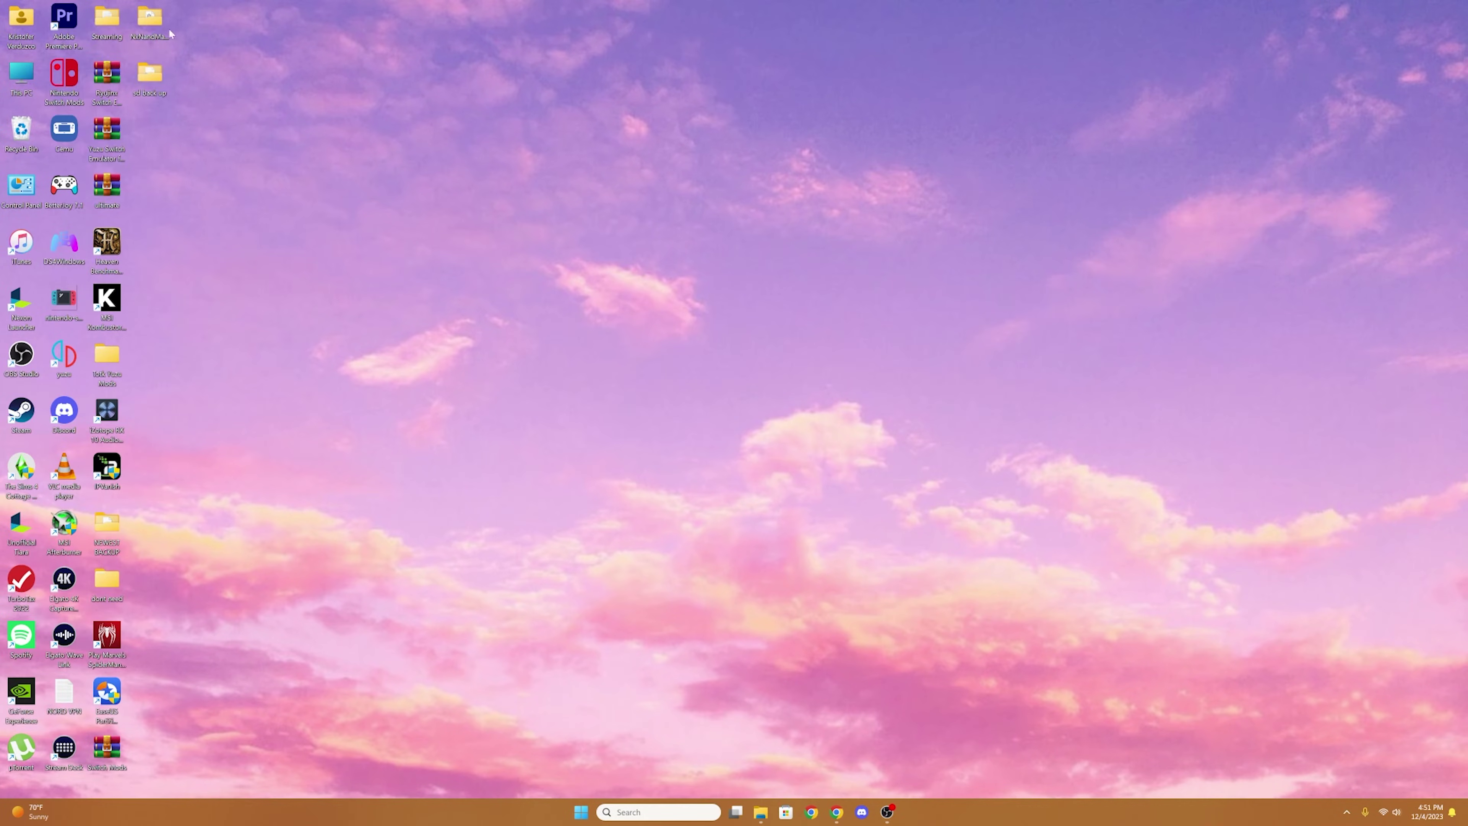
double_click(148, 23)
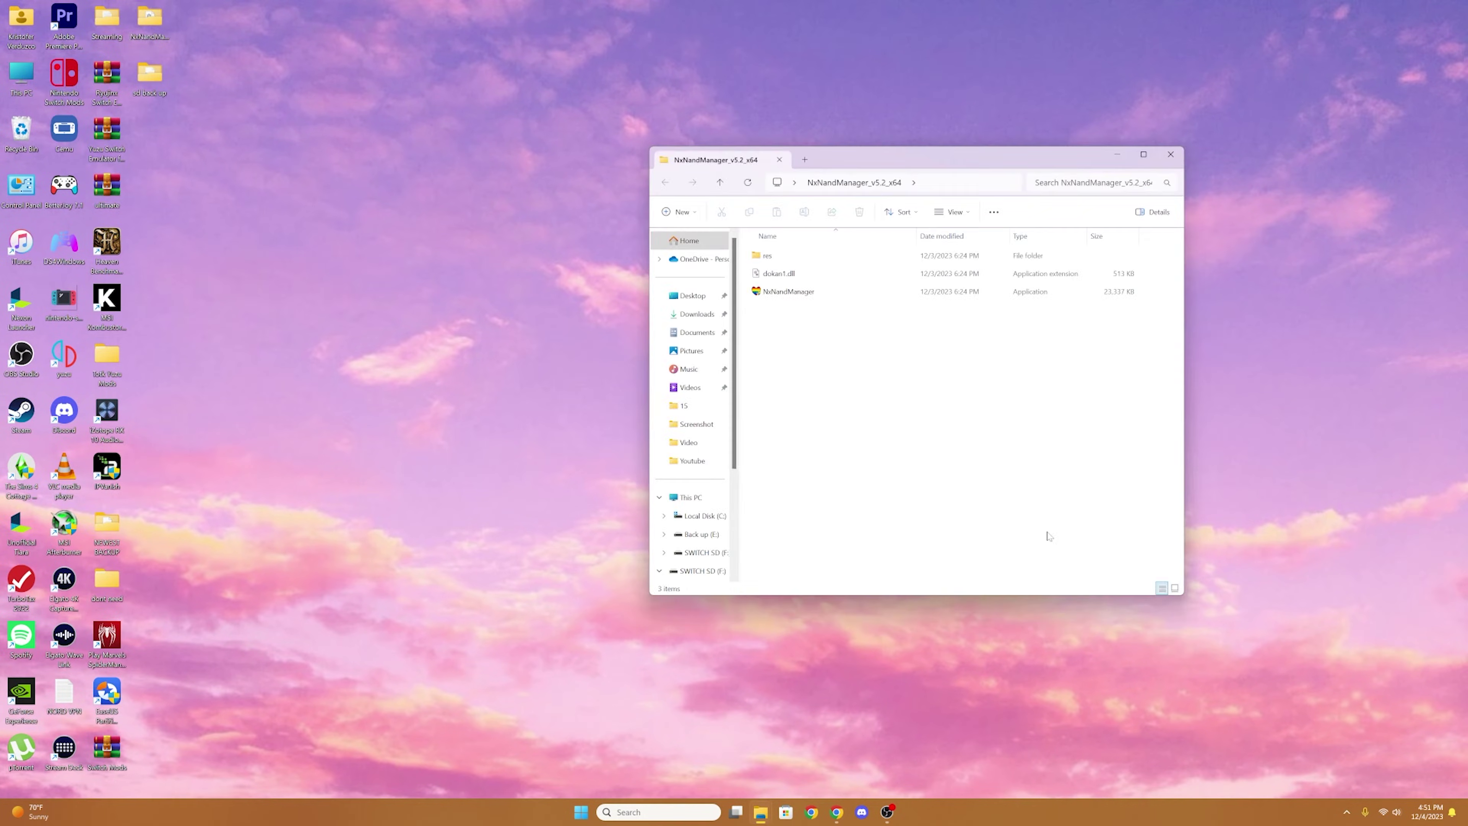
double_click(794, 297)
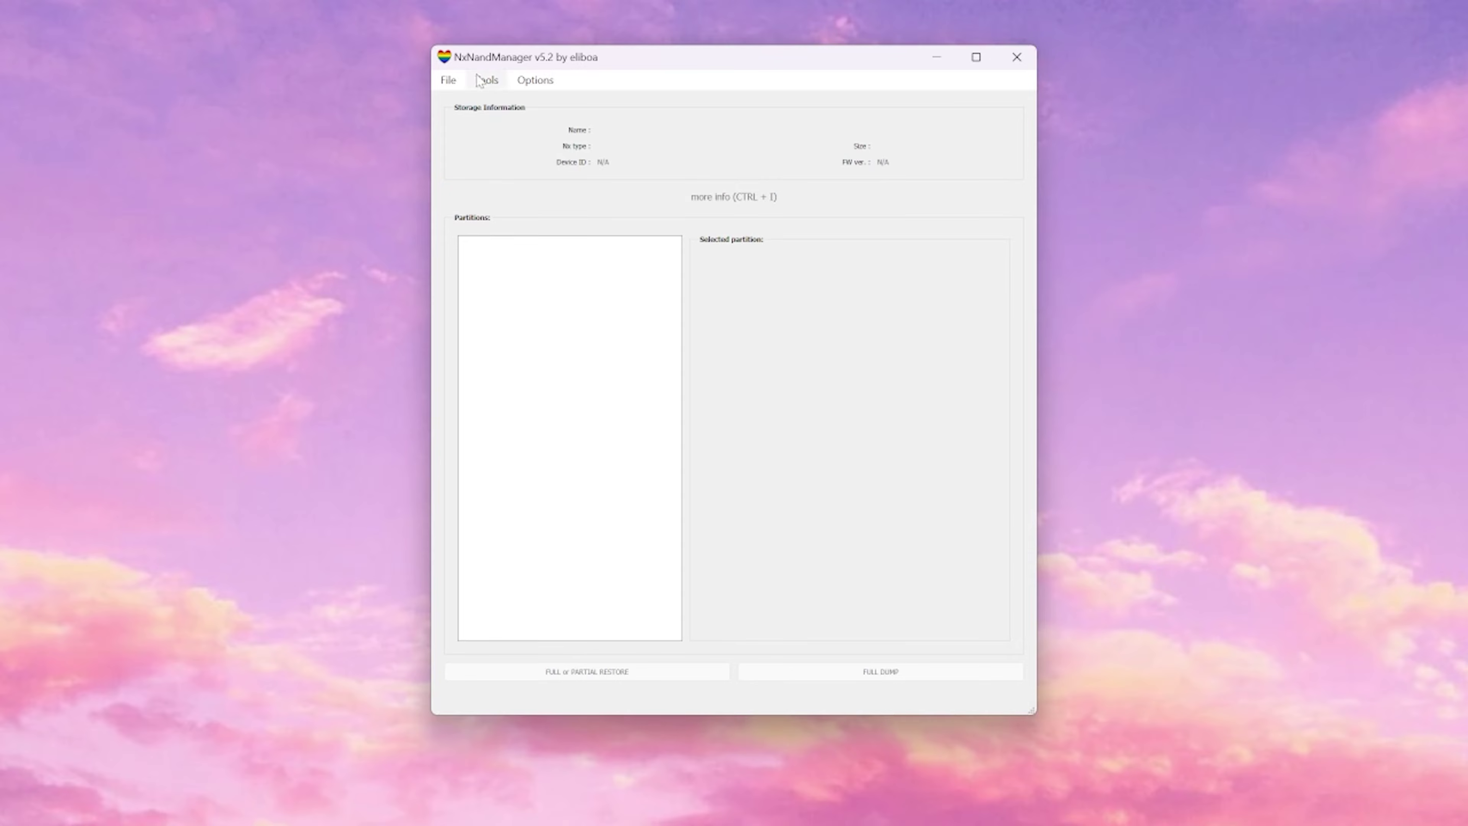
Step: Open the Generic MassStorageClass drive as a physical drive to load the Switch's full NAND
left_click(448, 80)
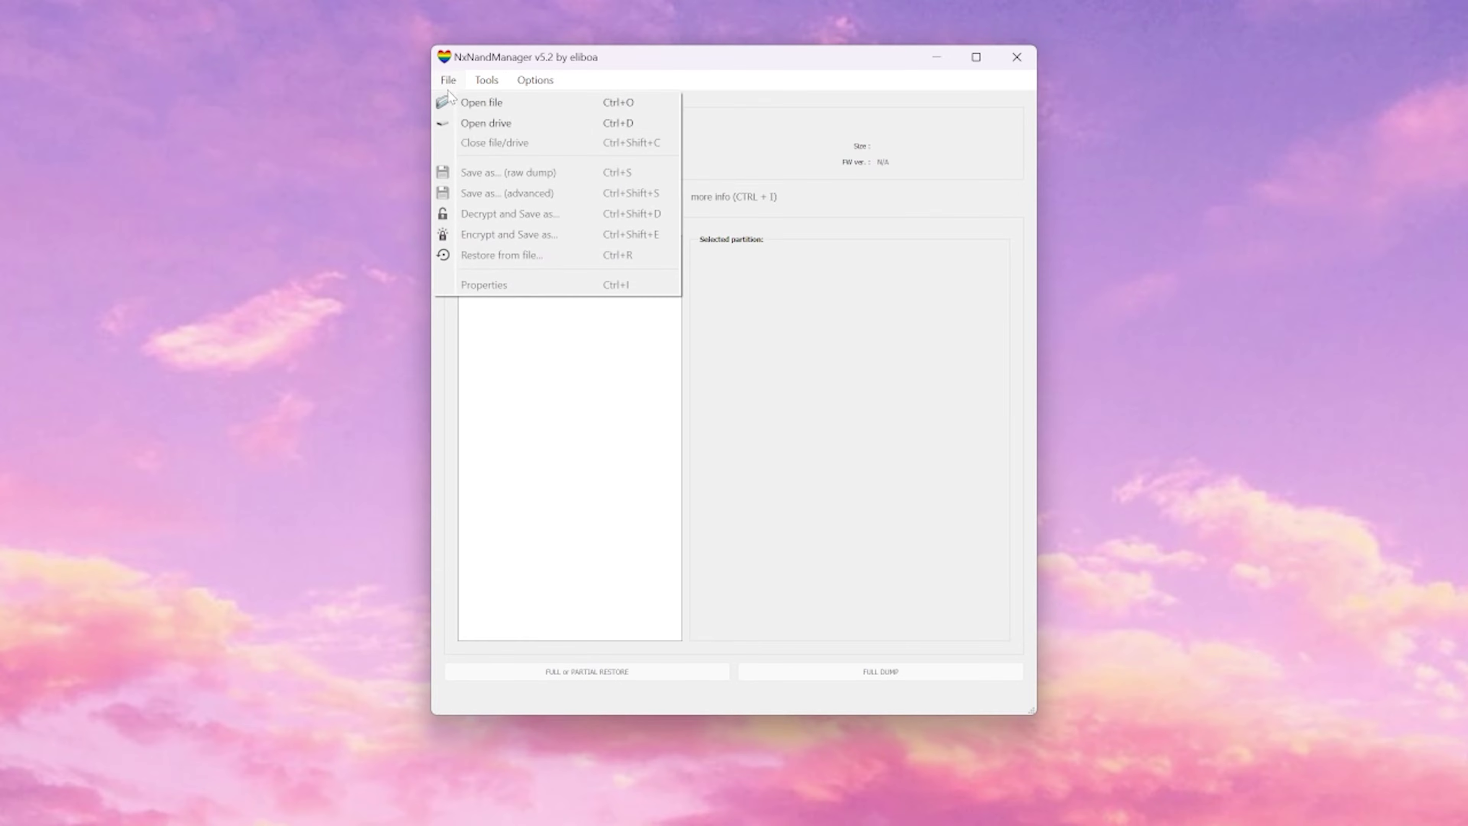
left_click(473, 129)
double_click(586, 151)
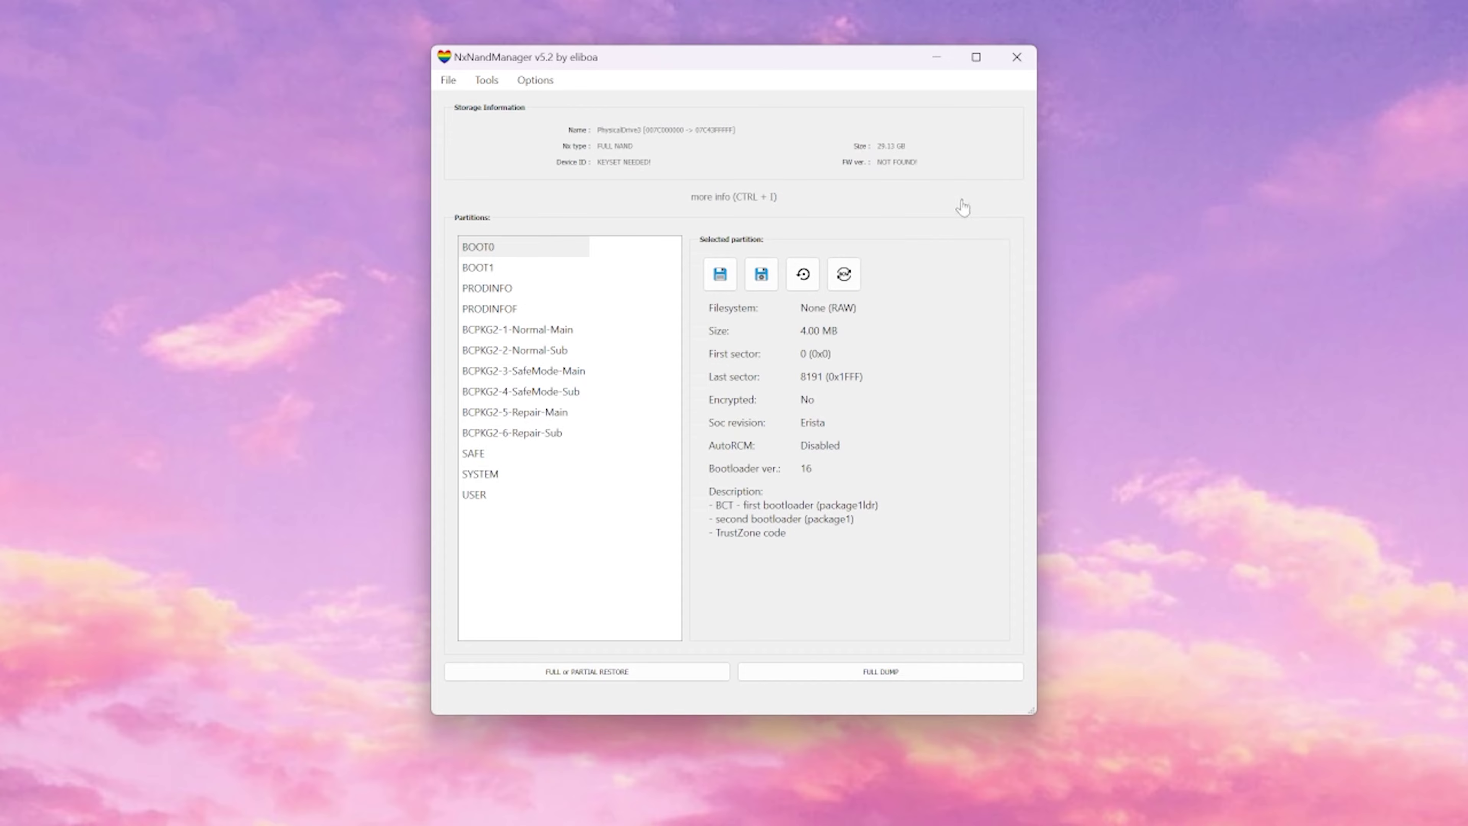
left_click(870, 673)
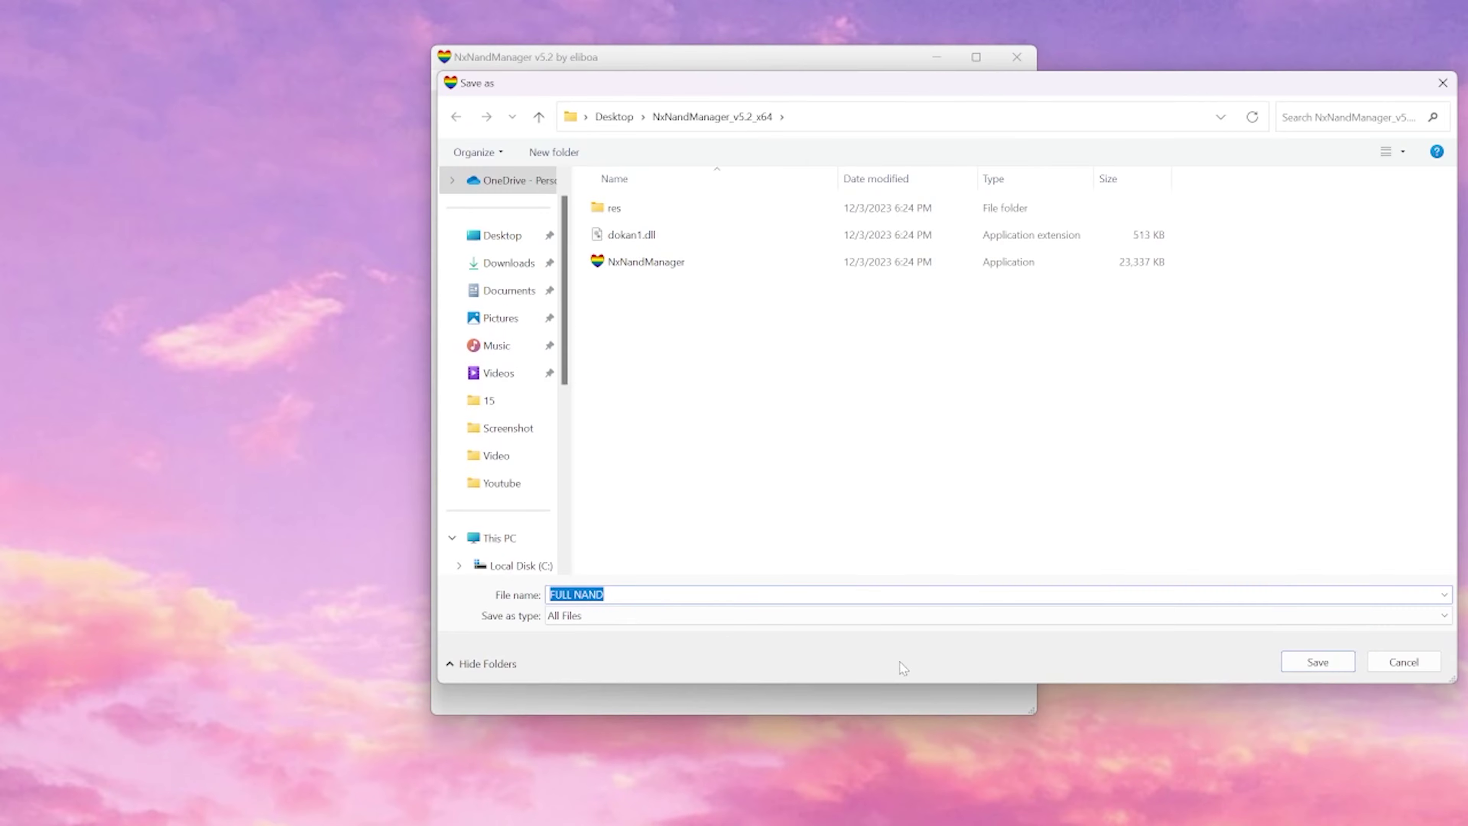
Step: Save the full NAND dump as 'FULL NAND' on the Desktop and close the finished progress window
left_click(502, 236)
scroll(1162, 533, "down", 5)
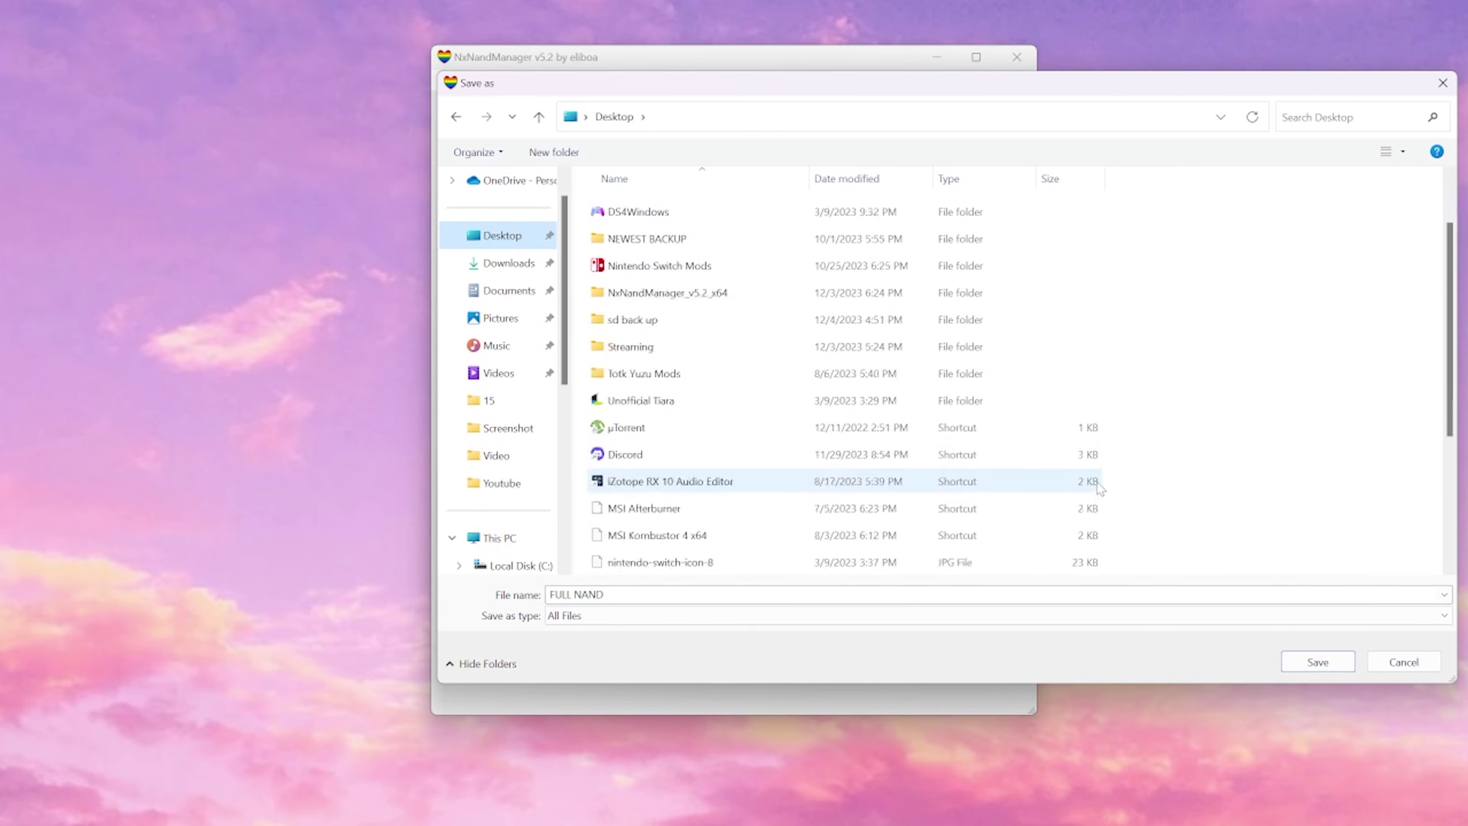
left_click(1309, 660)
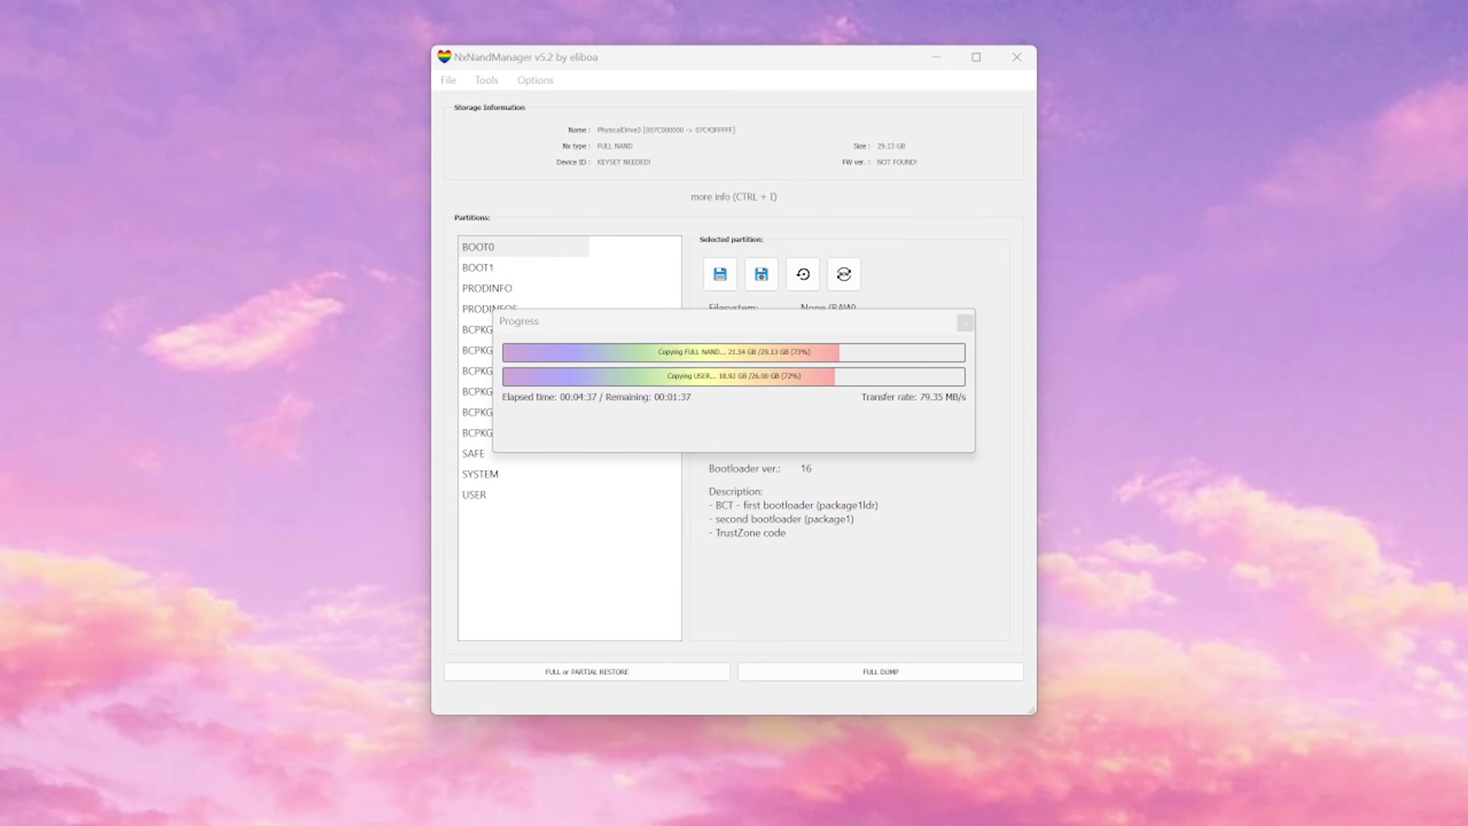
left_click(966, 324)
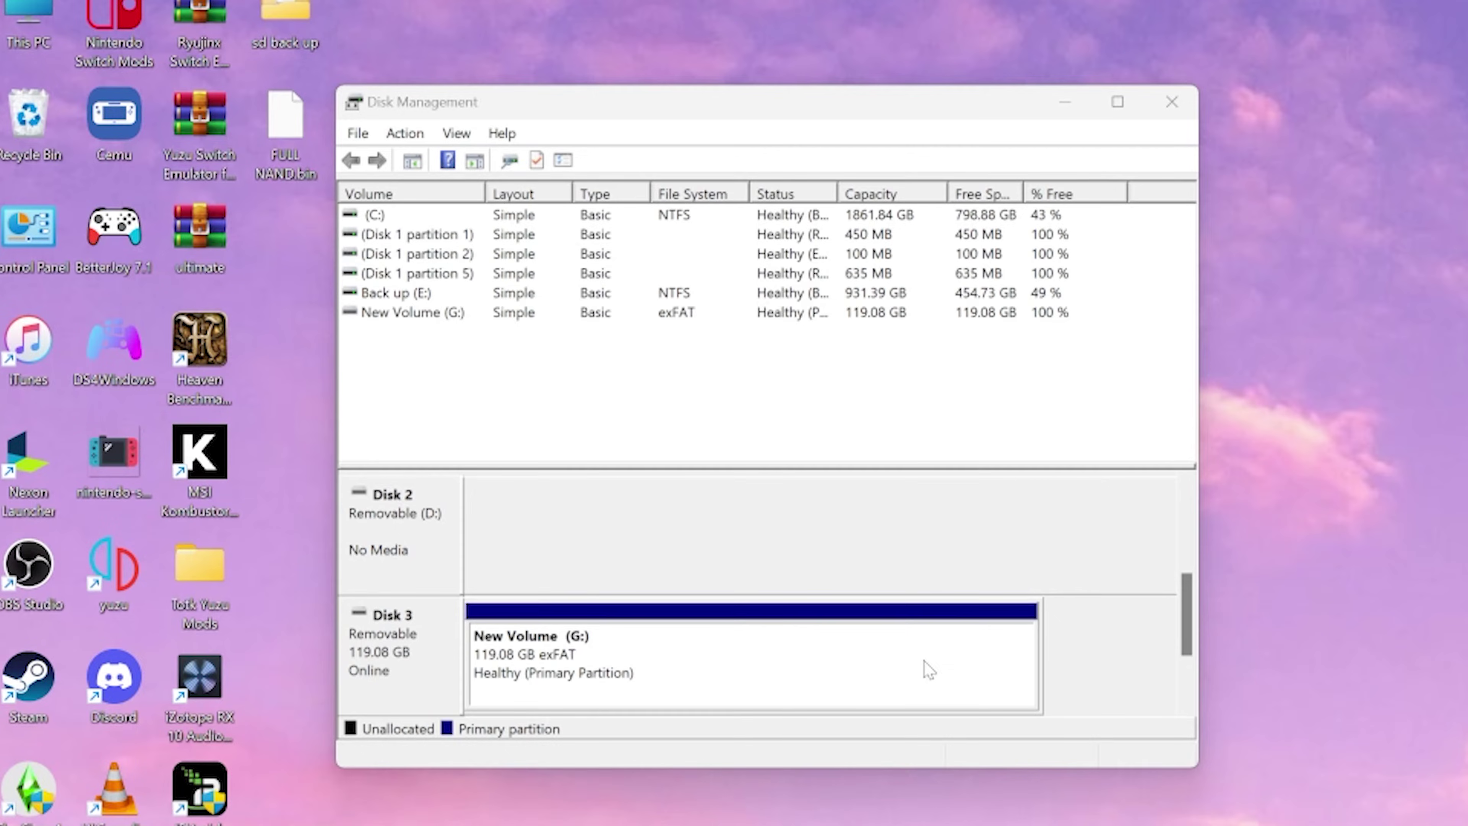
Step: Relaunch NxNandManager and open the FULL NAND.bin dump from the Desktop
left_click(1184, 113)
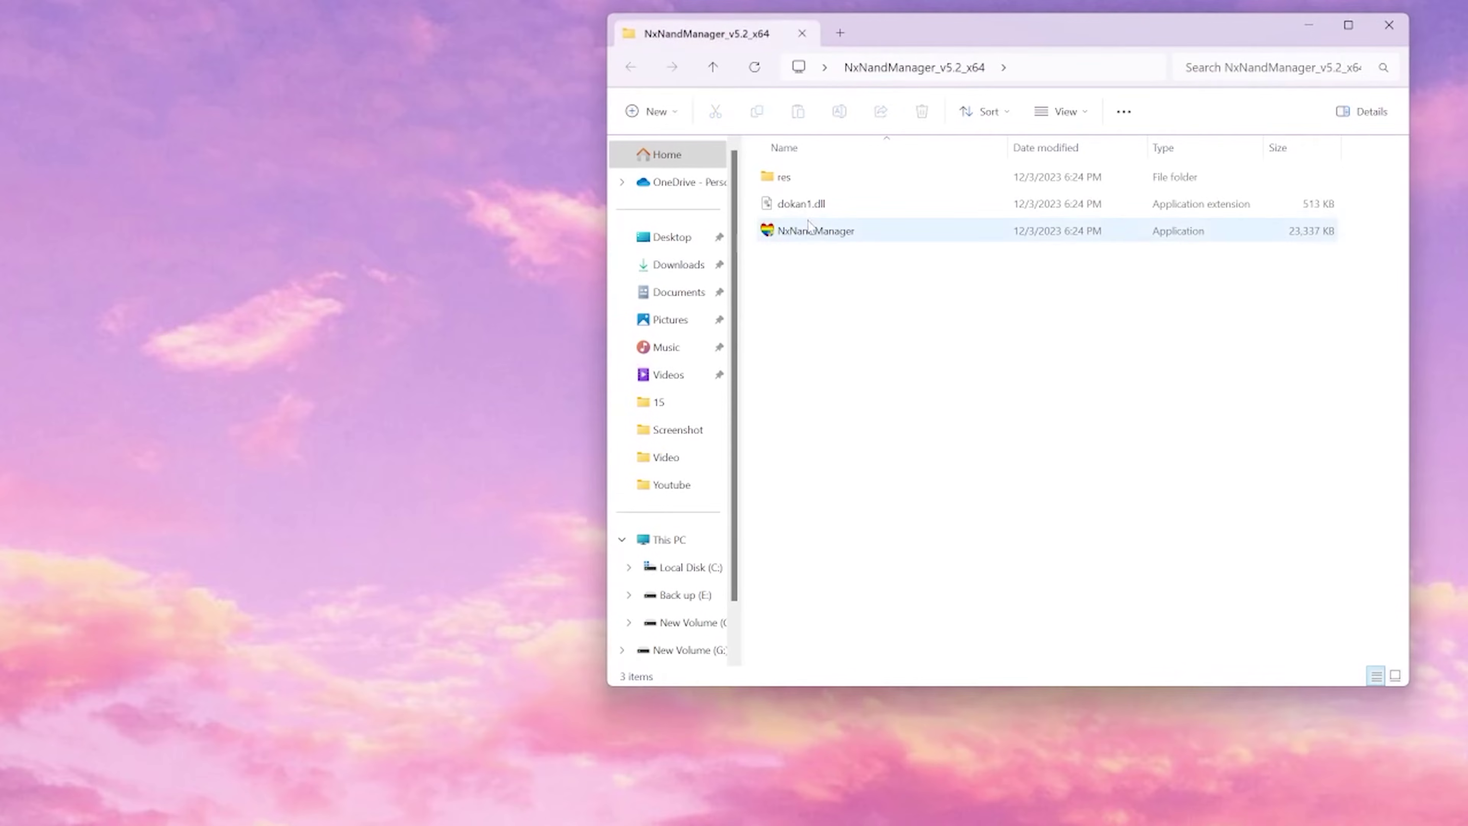
double_click(815, 230)
left_click(1398, 29)
left_click(449, 80)
left_click(482, 111)
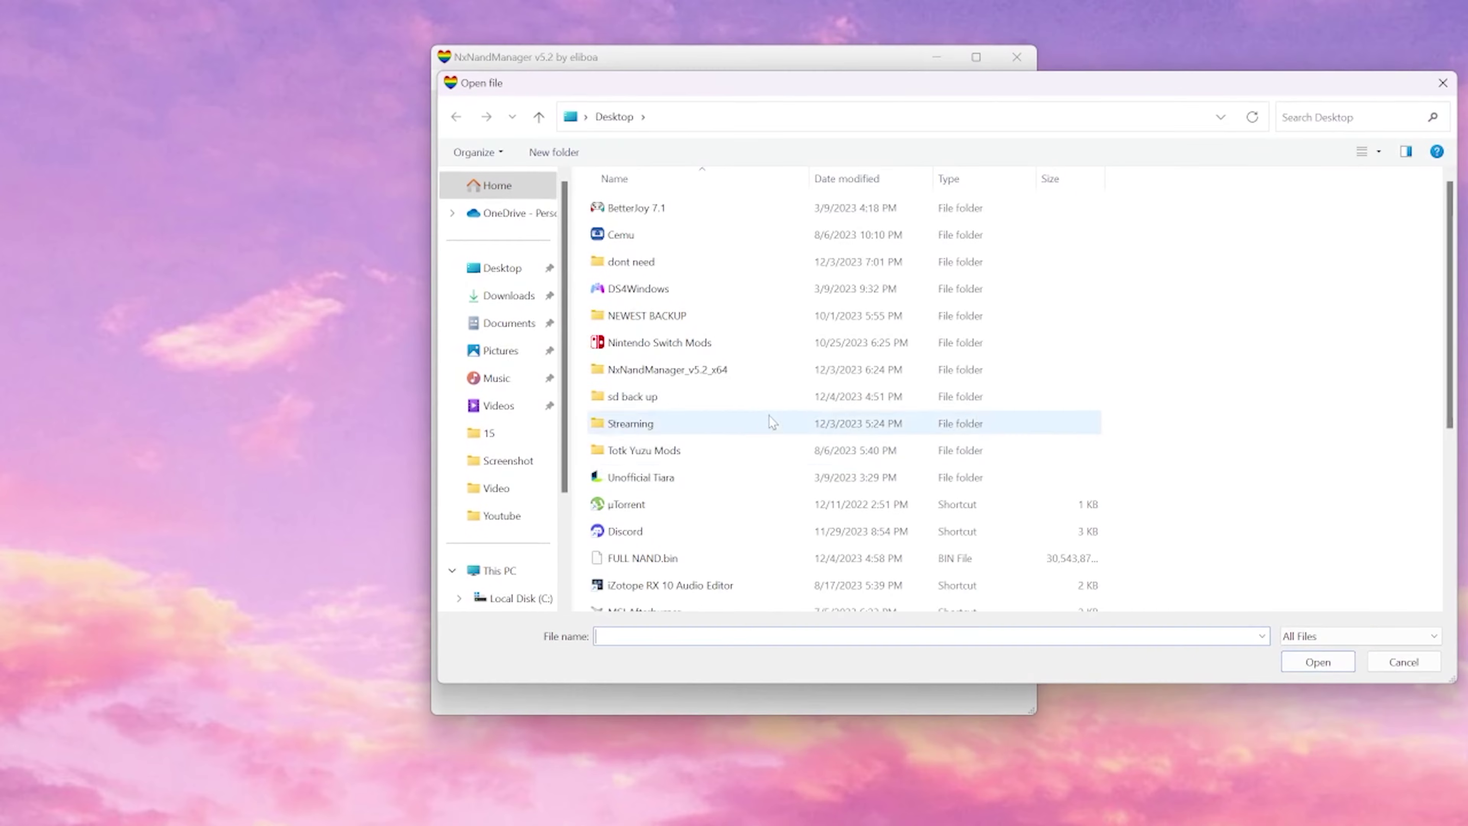
left_click(634, 560)
double_click(633, 559)
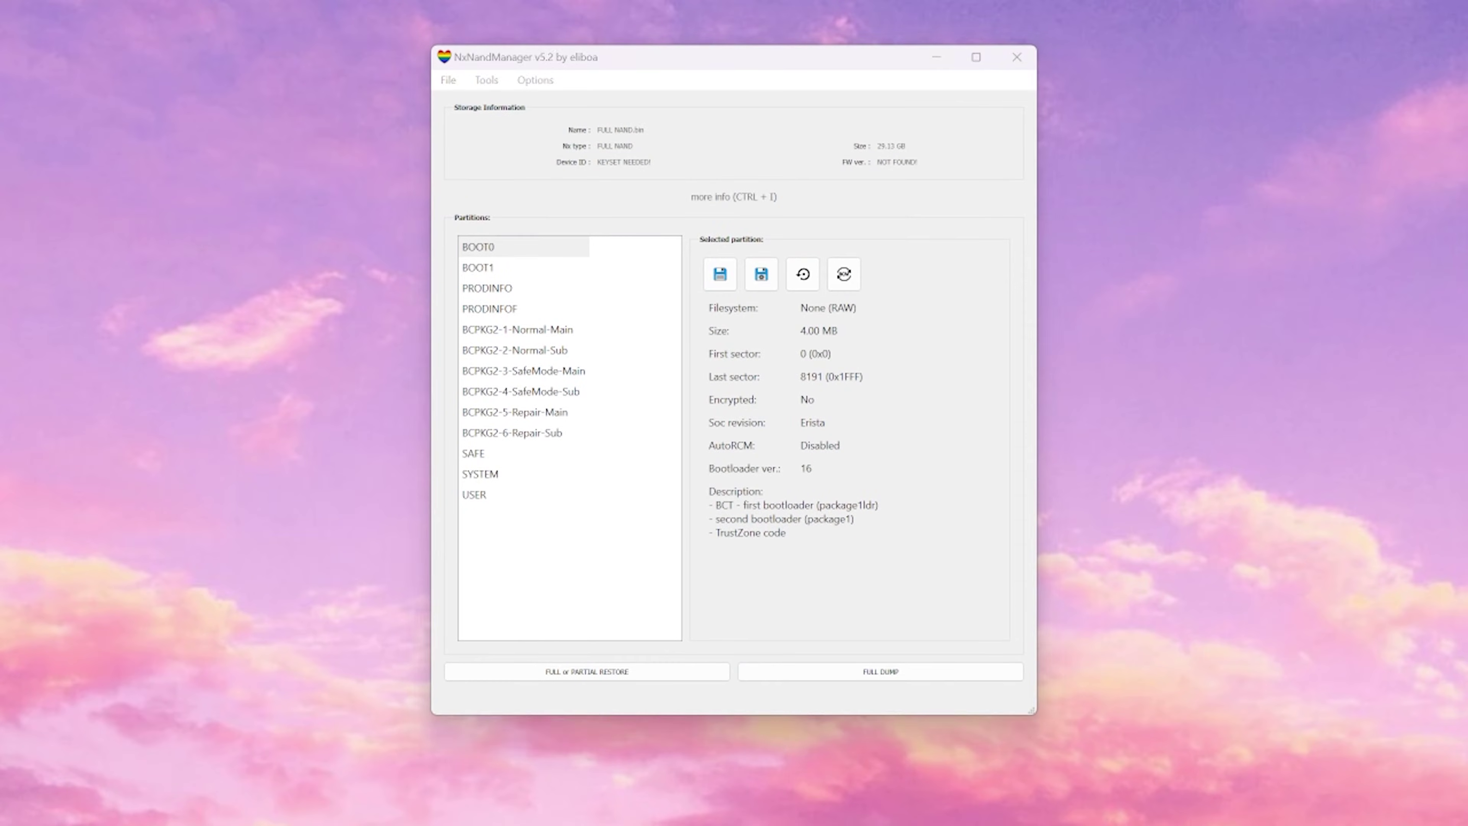
left_click(486, 80)
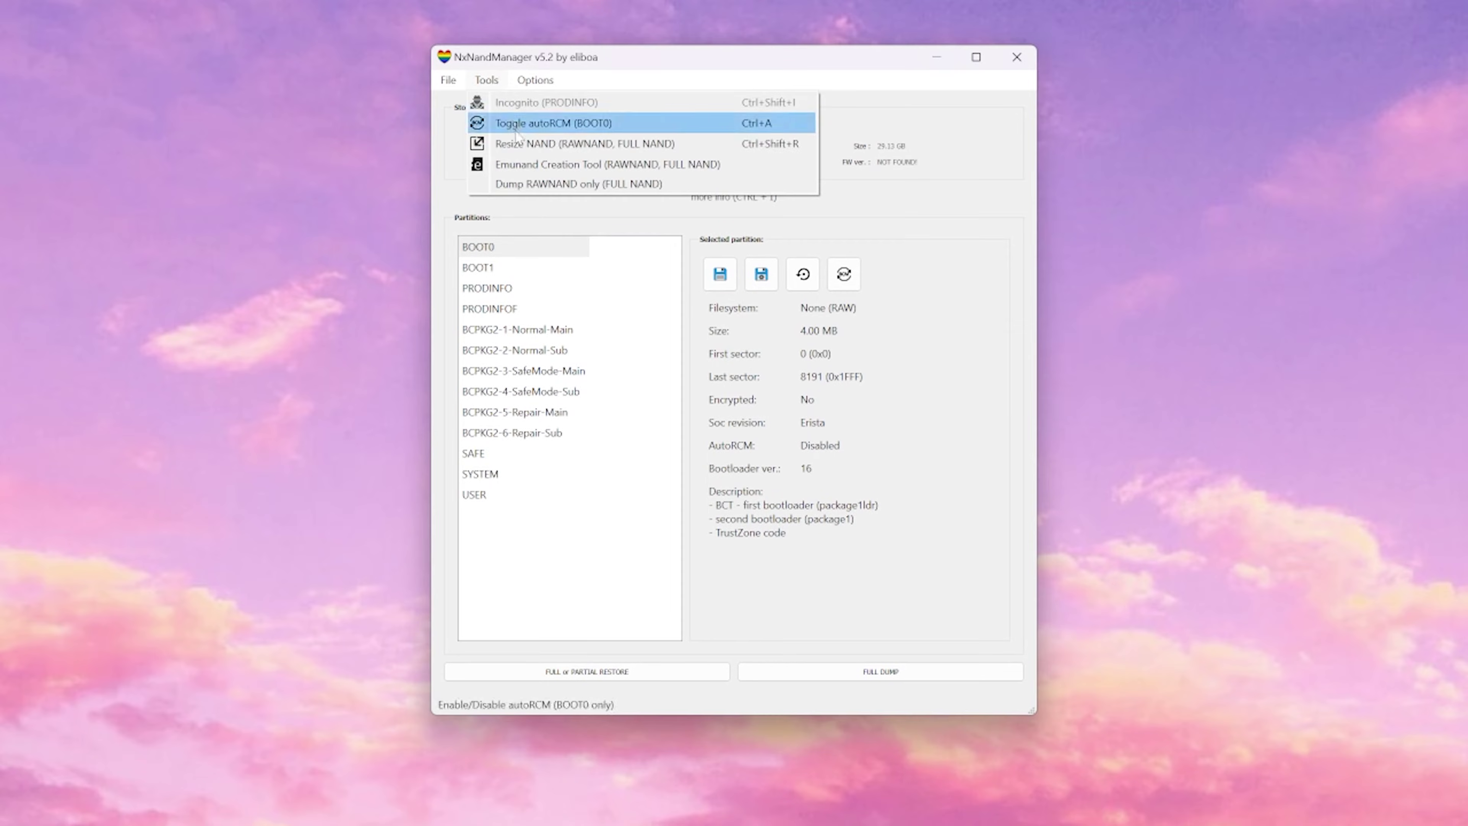
Step: Create the emuNAND on the 119.08 GB card, confirming the disk erase, then close the report
left_click(572, 167)
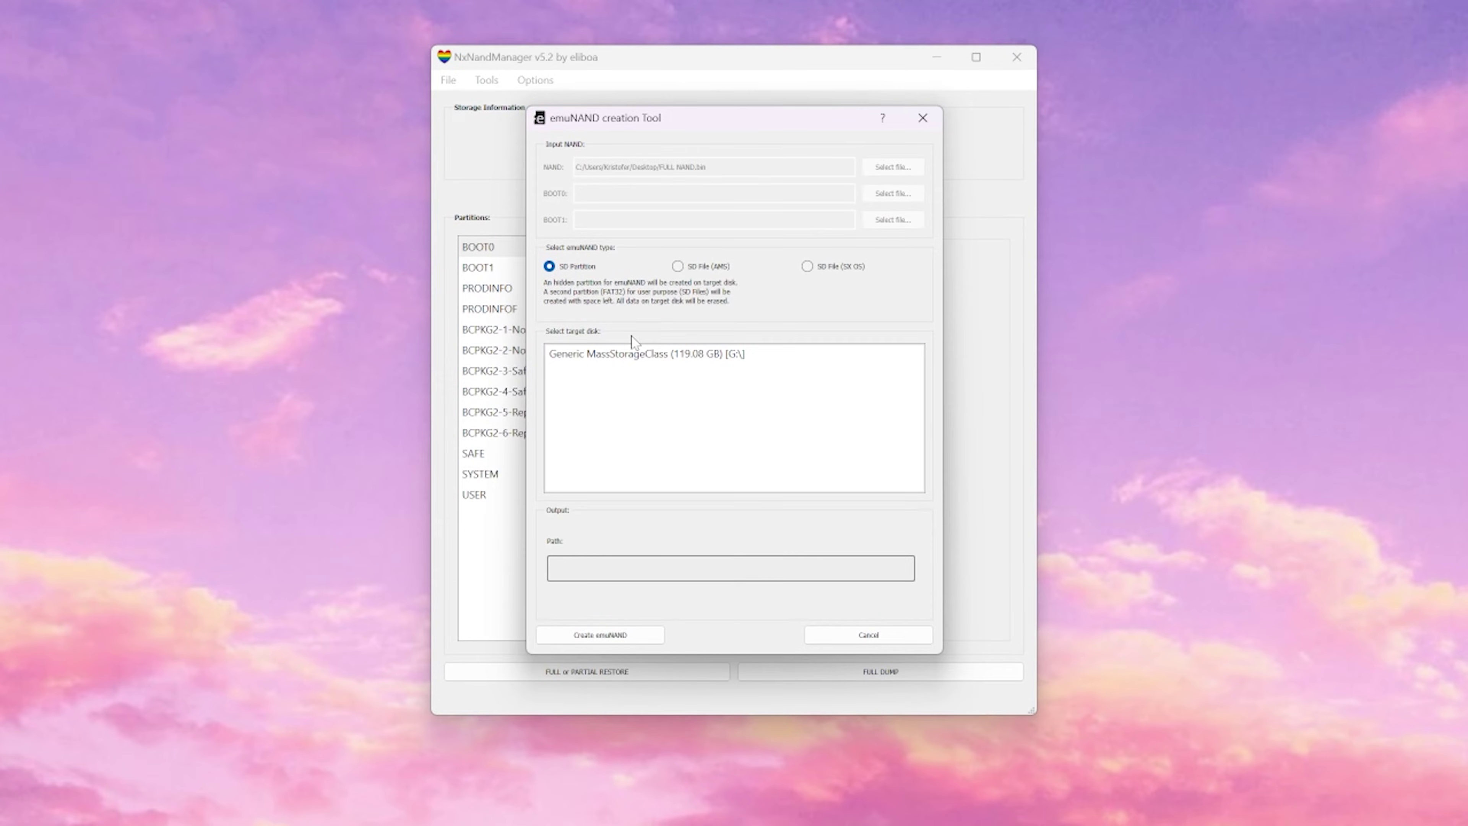
left_click(634, 356)
left_click(596, 641)
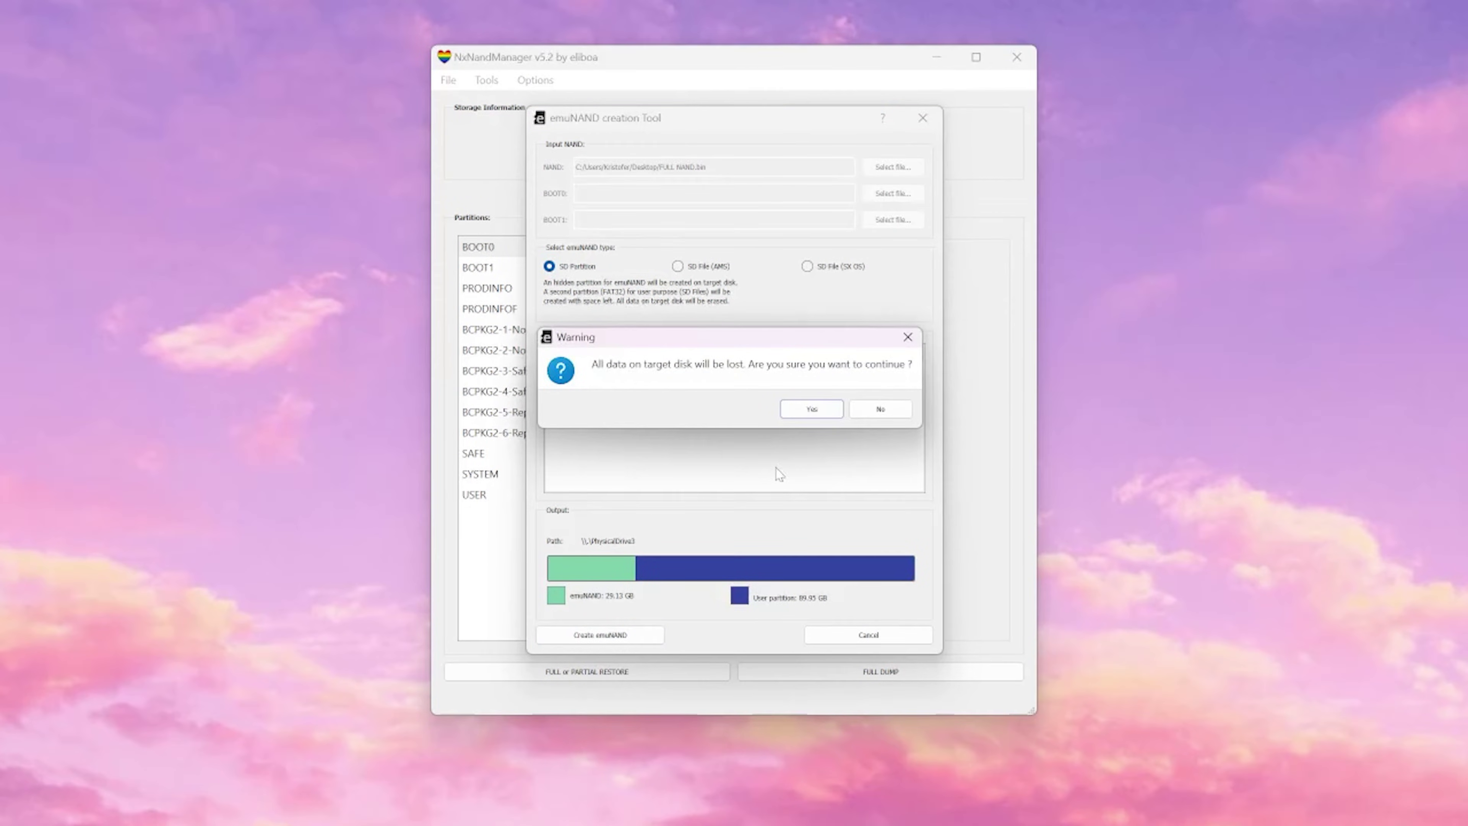
left_click(811, 409)
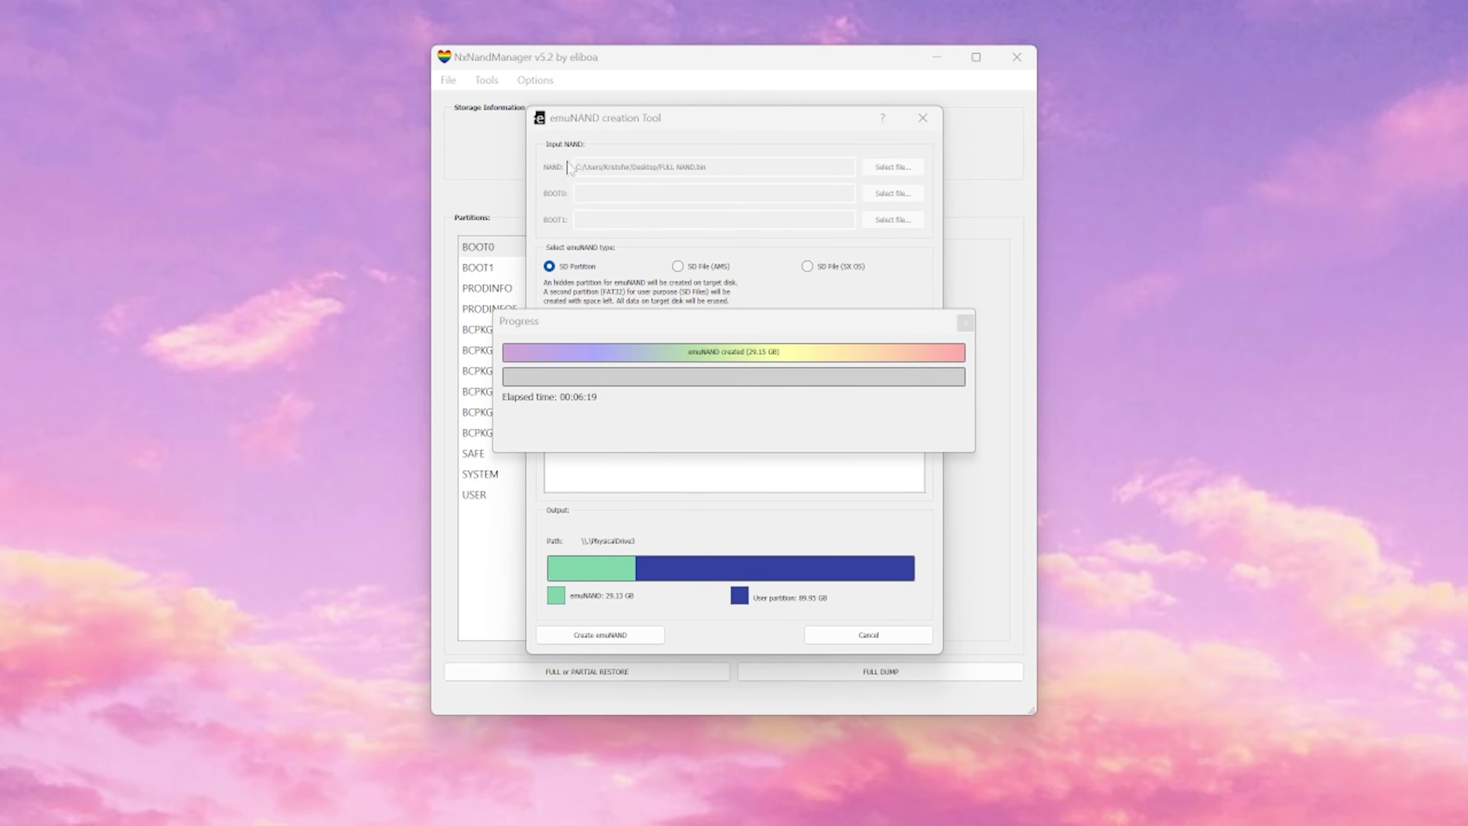
left_click(966, 321)
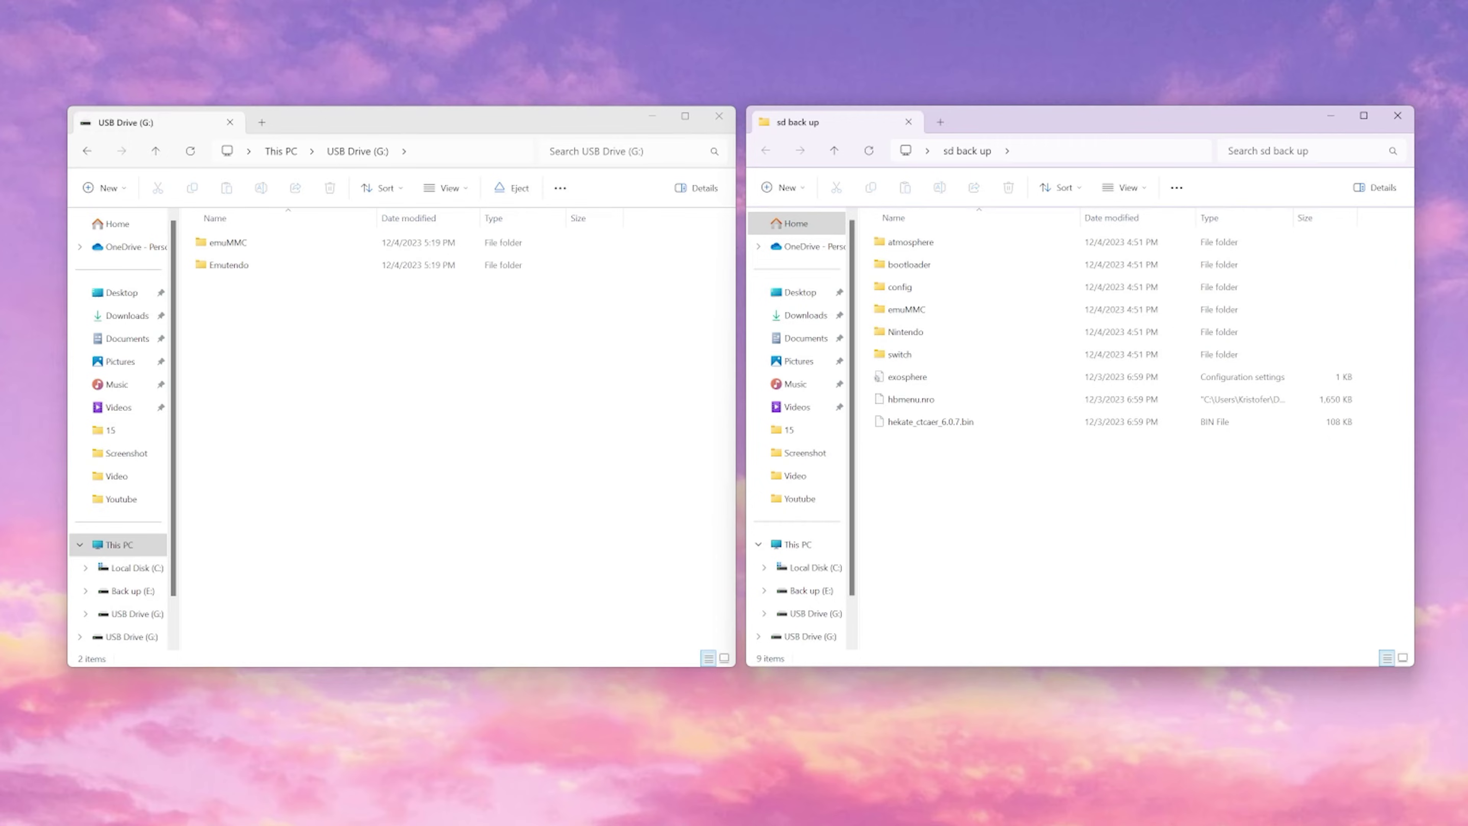
Step: Copy the eight sd back up items, excluding emuMMC, onto USB Drive (G:)
left_click_drag(1027, 507, 321, 469)
left_click(931, 313, "ctrl")
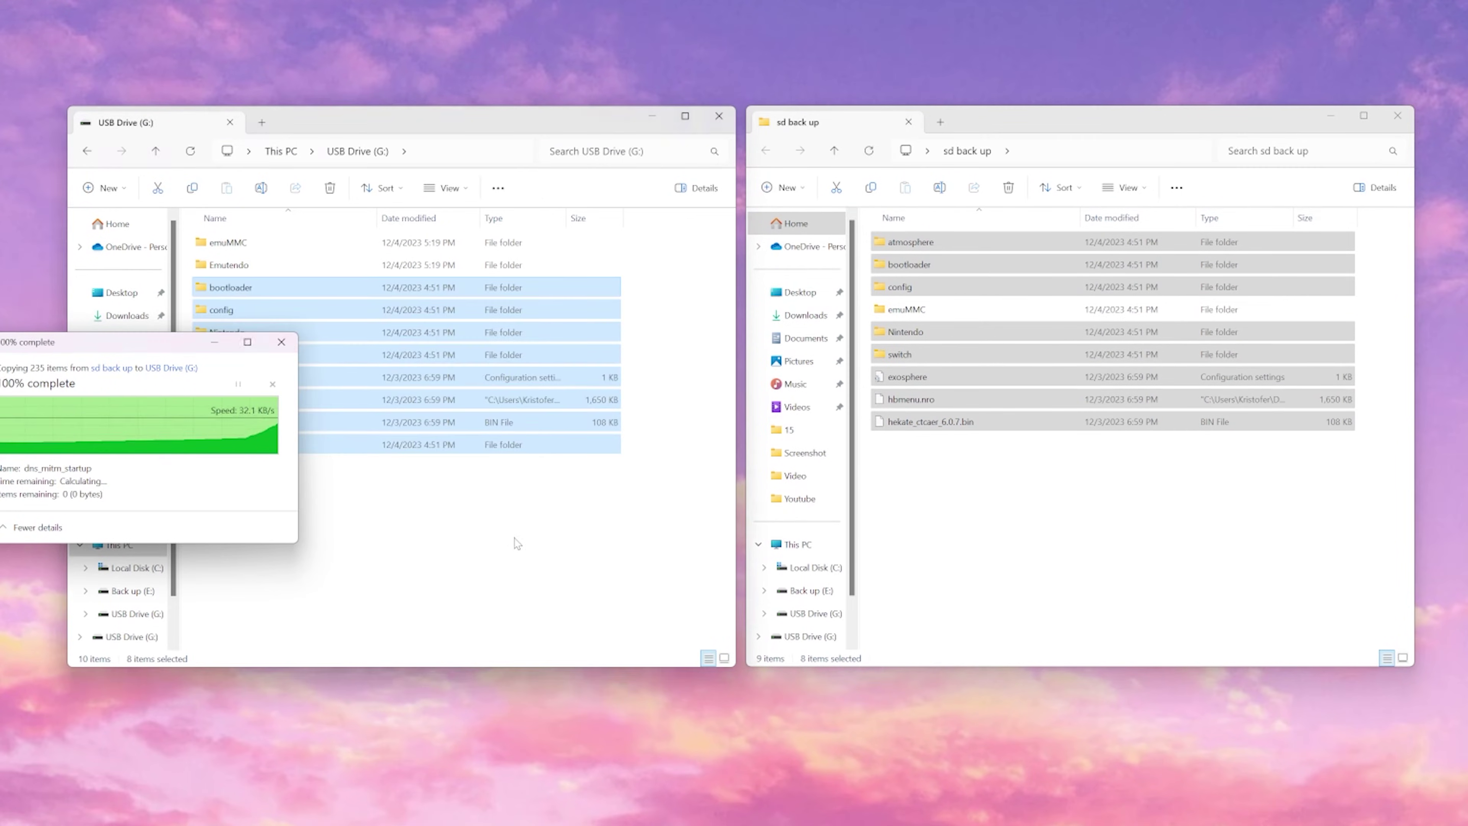
left_click(461, 534)
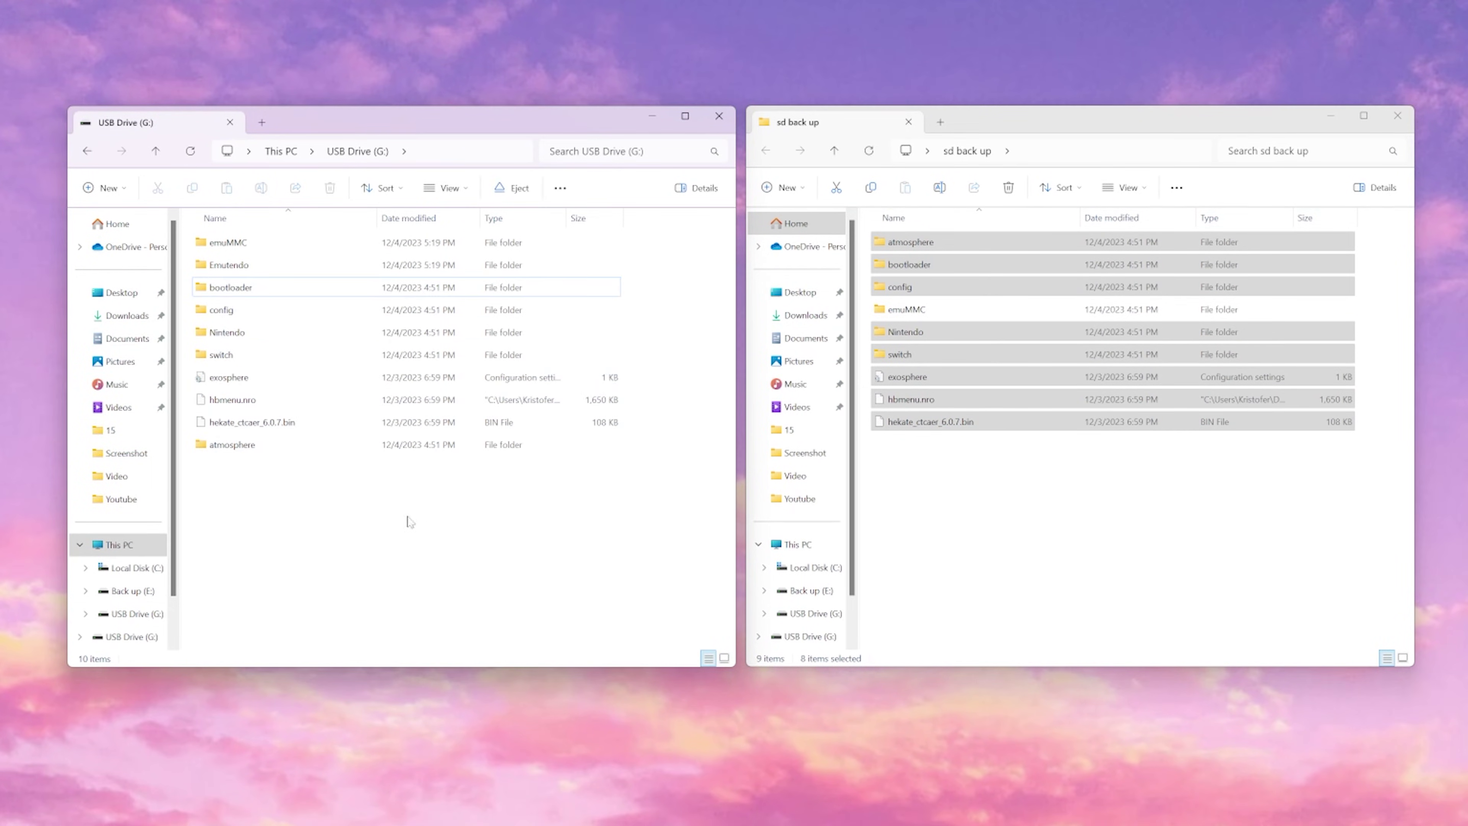
double_click(313, 247)
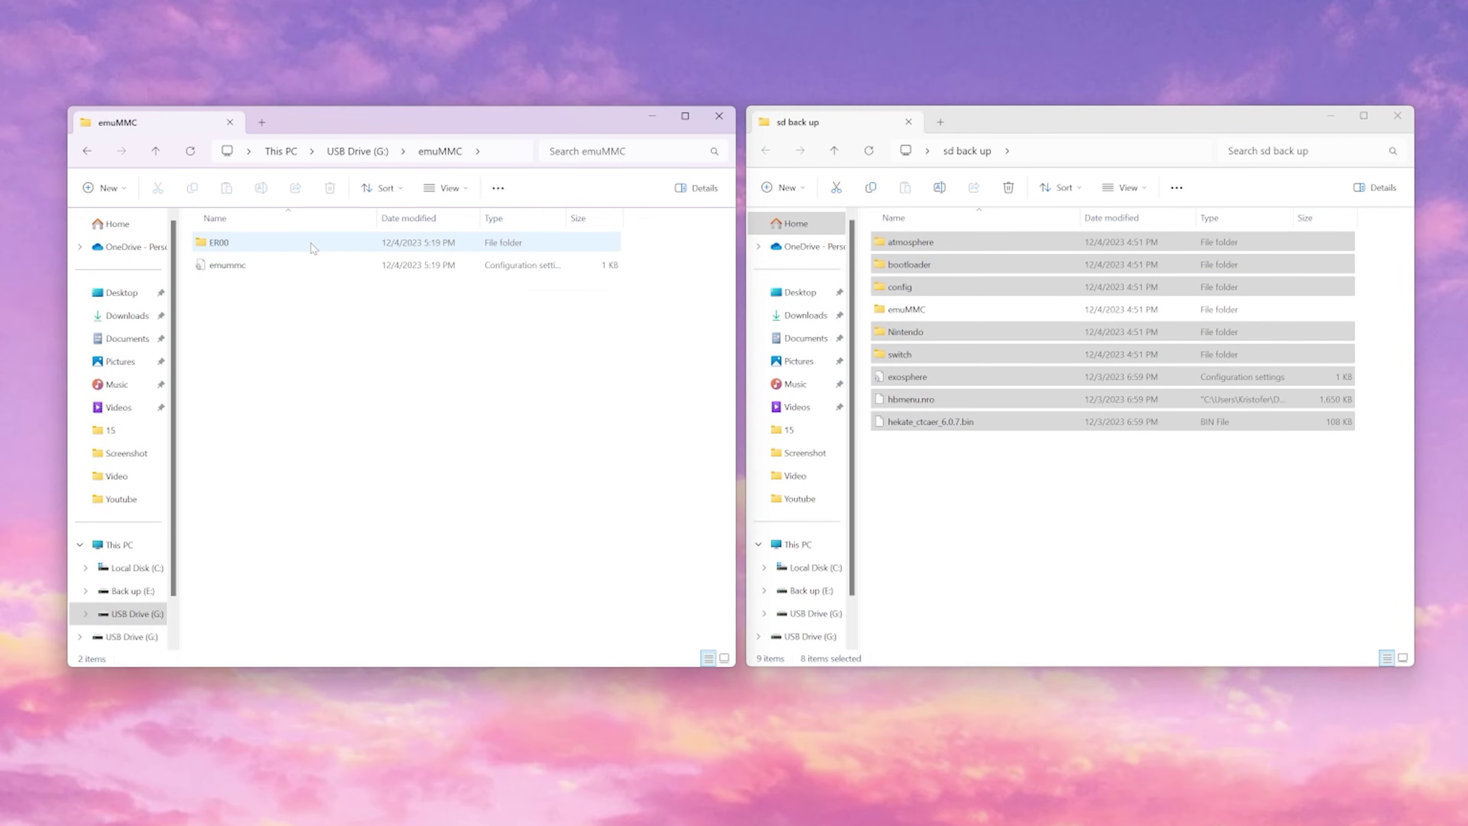
Step: Copy the Nintendo folder from sd back up\emuMMC\RAW1 into the card's emuMMC\ER00 folder
double_click(313, 245)
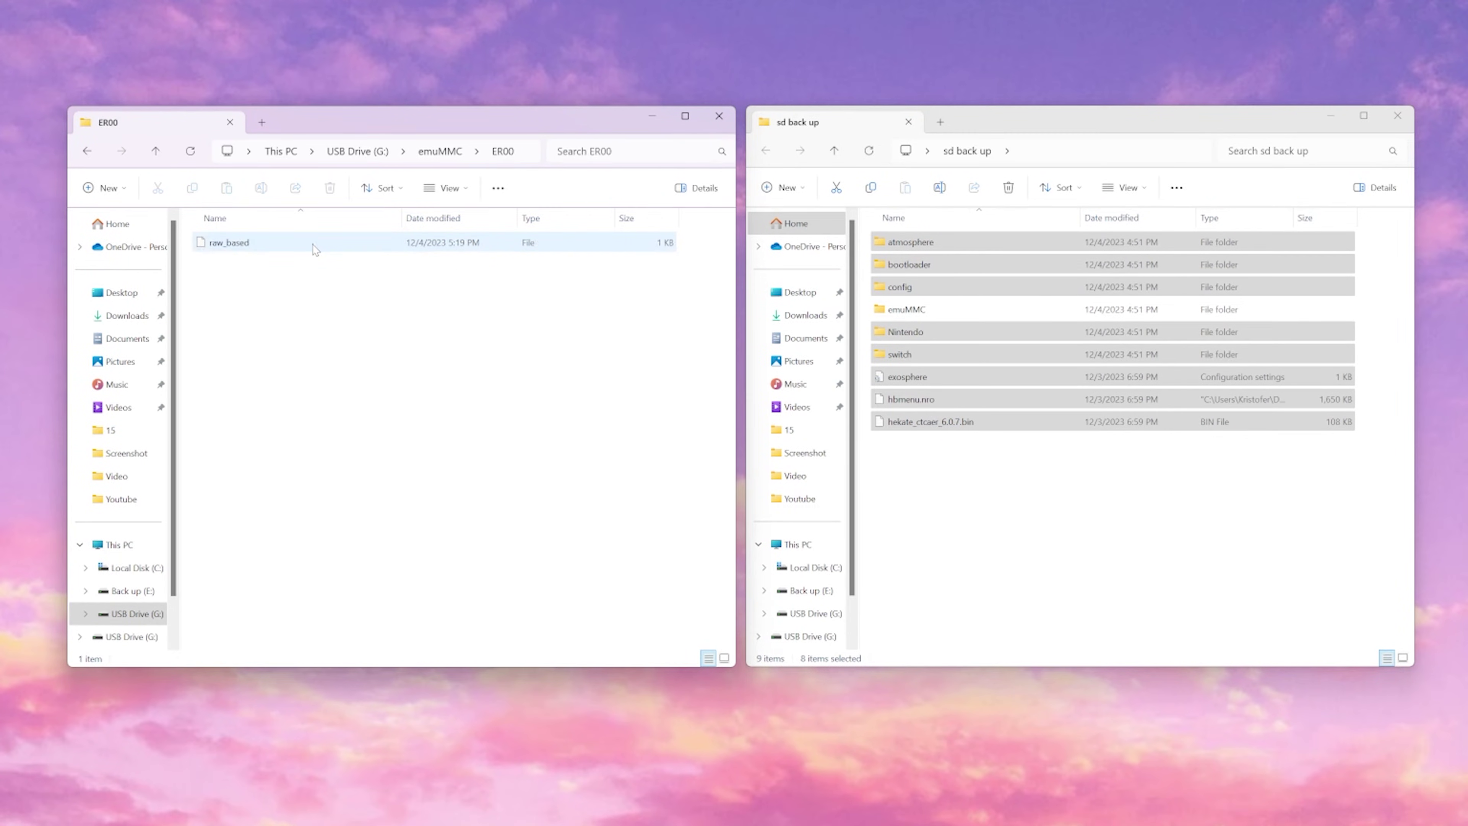
left_click(1174, 571)
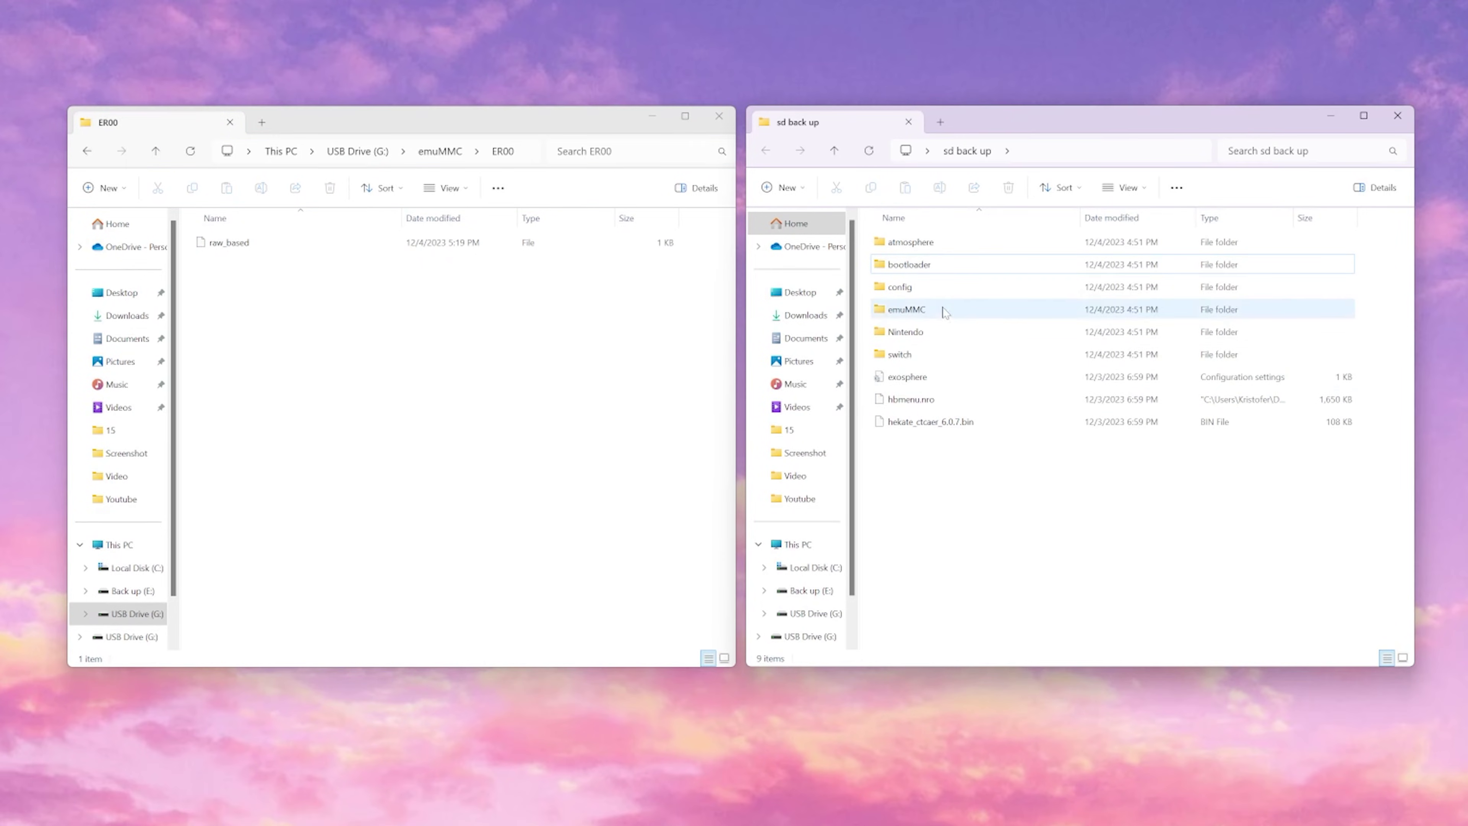
double_click(930, 310)
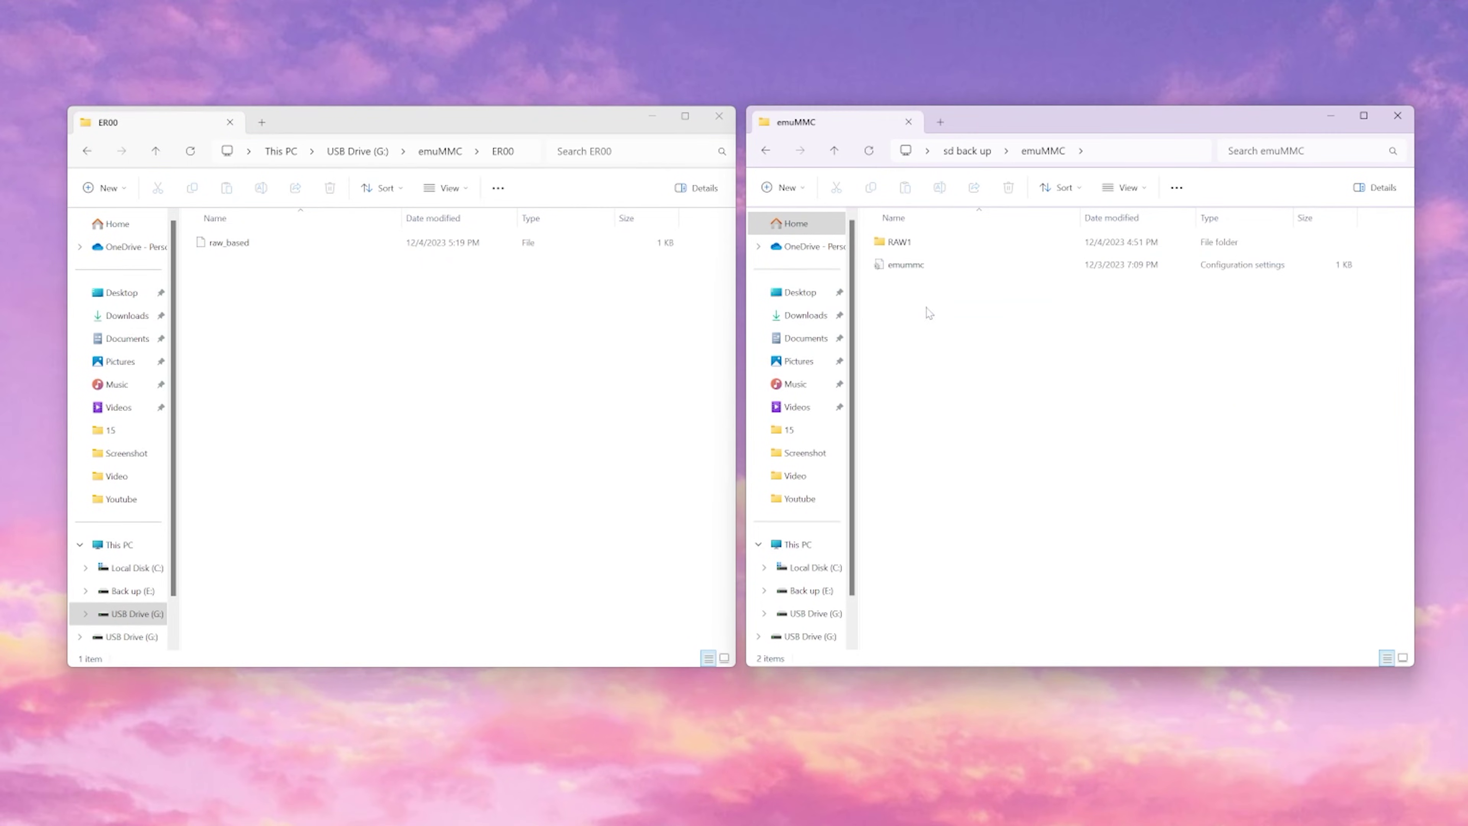
double_click(901, 241)
left_click_drag(931, 245, 418, 386)
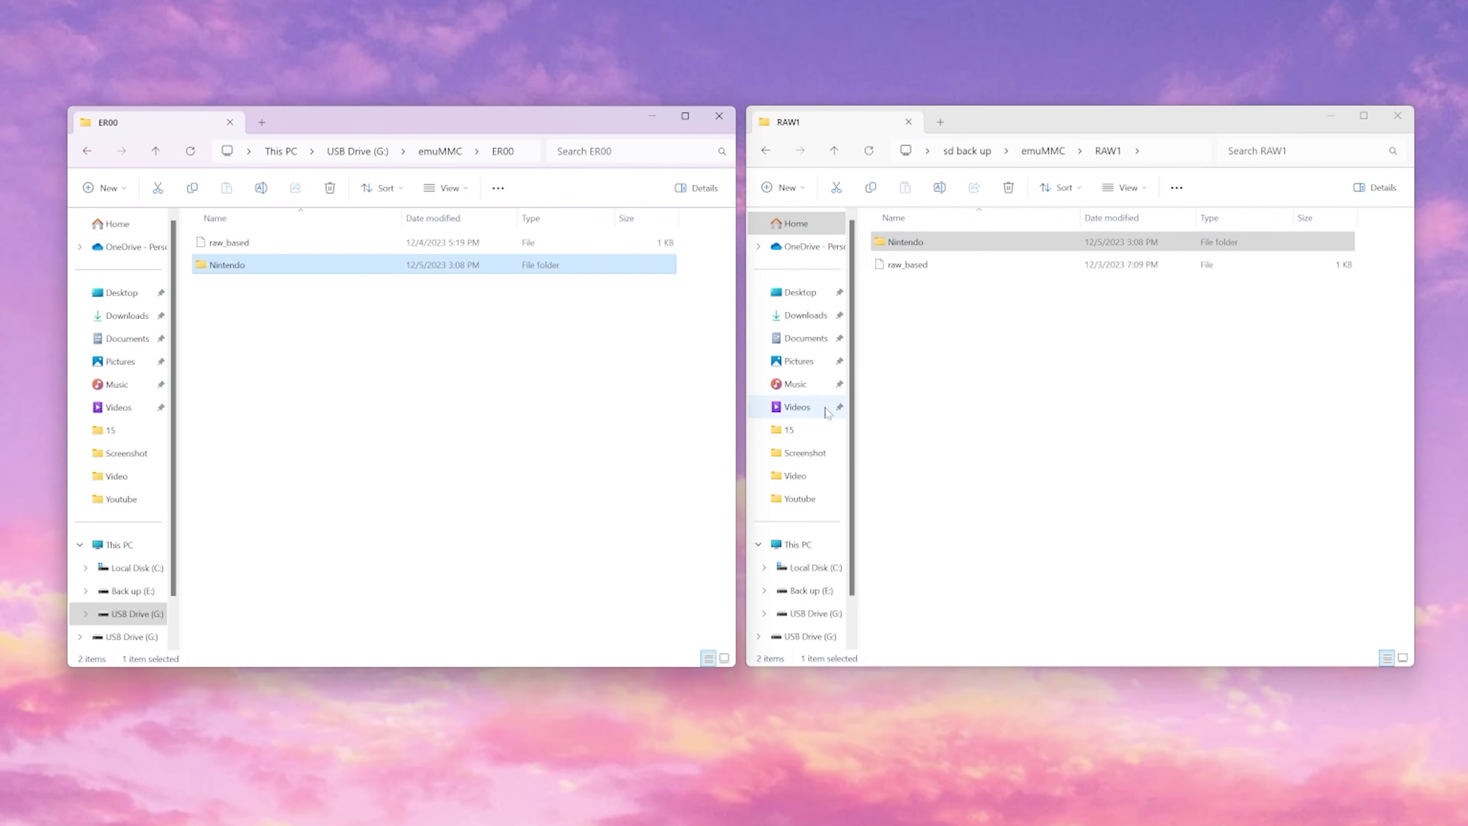
left_click(1387, 502)
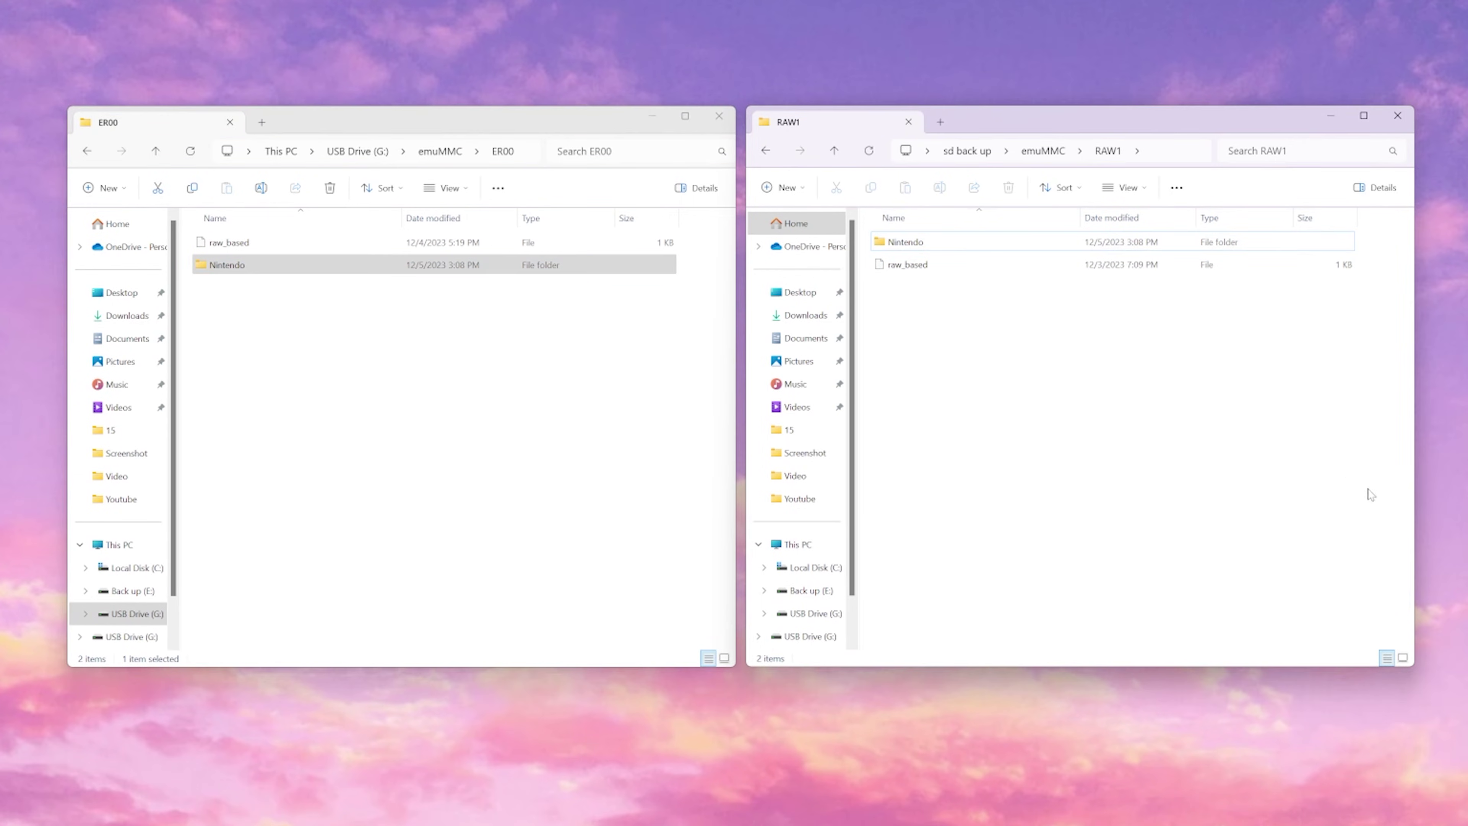
left_click(387, 440)
key("alt+Left")
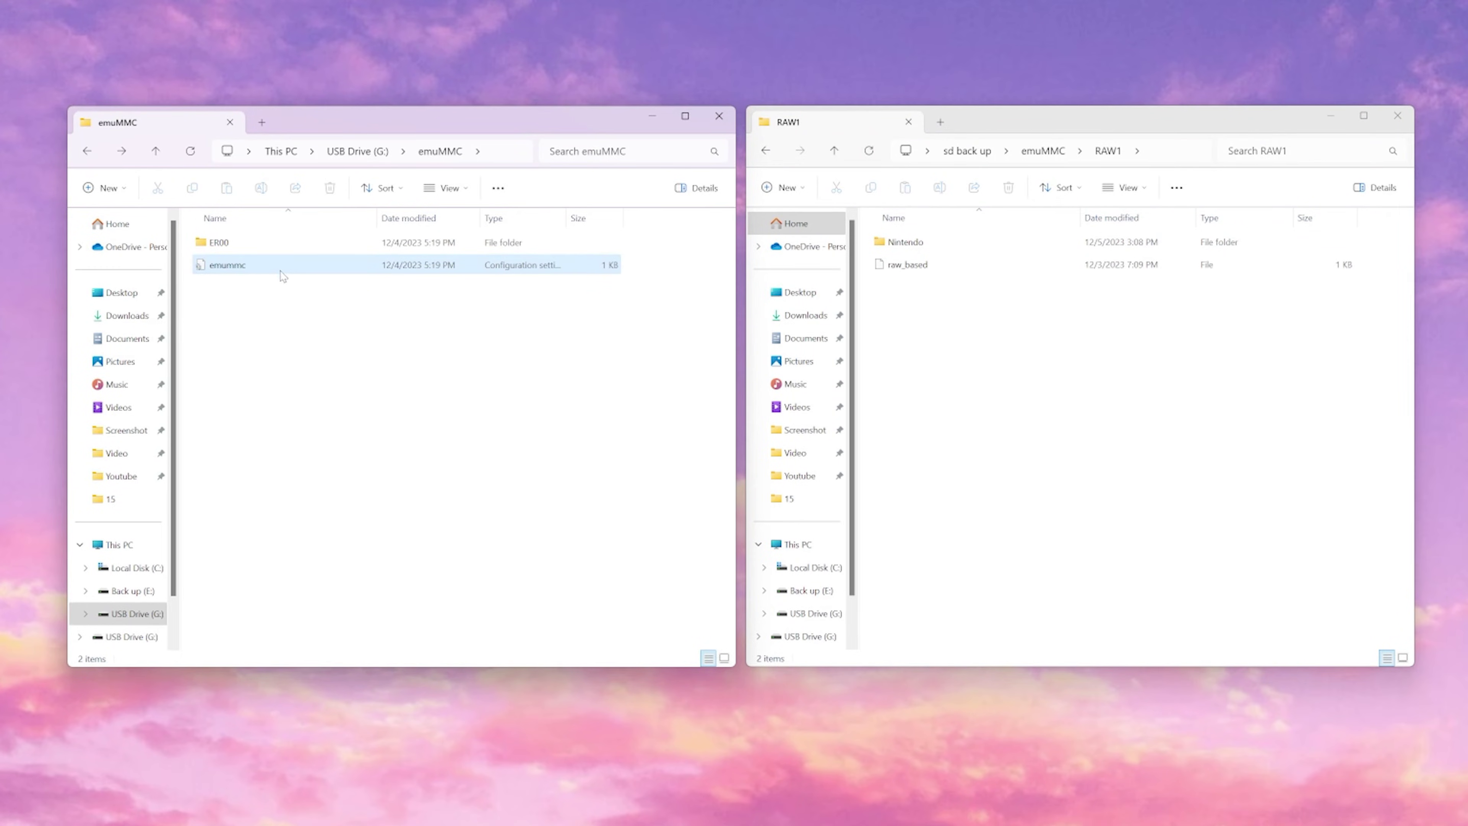
right_click(283, 276)
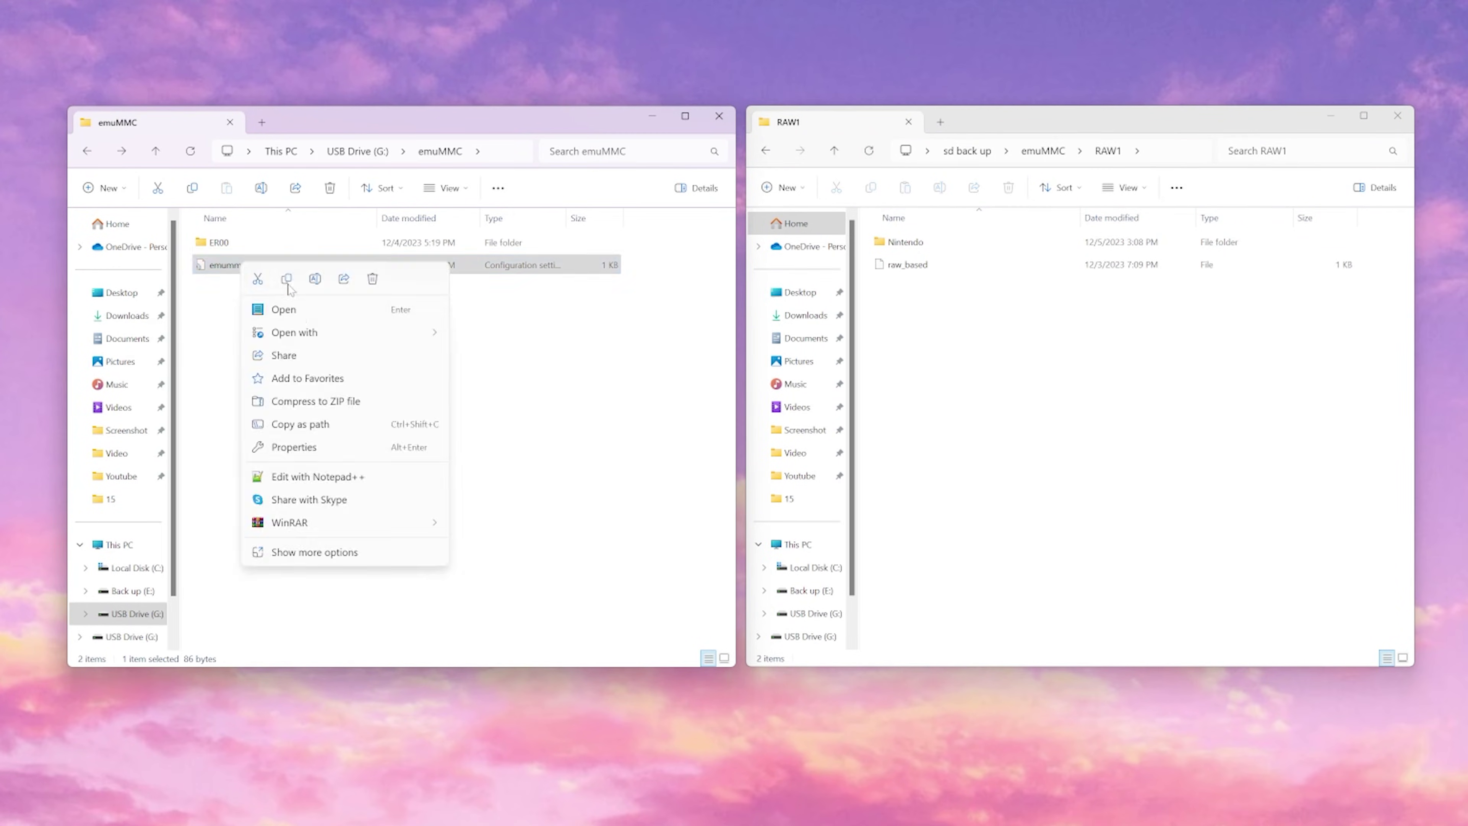
Step: In Notepad, replace the Emutendo nintendo_path value in emummc with the copied emuMMC/ER00 path
mouse_move(301, 333)
left_click(464, 339)
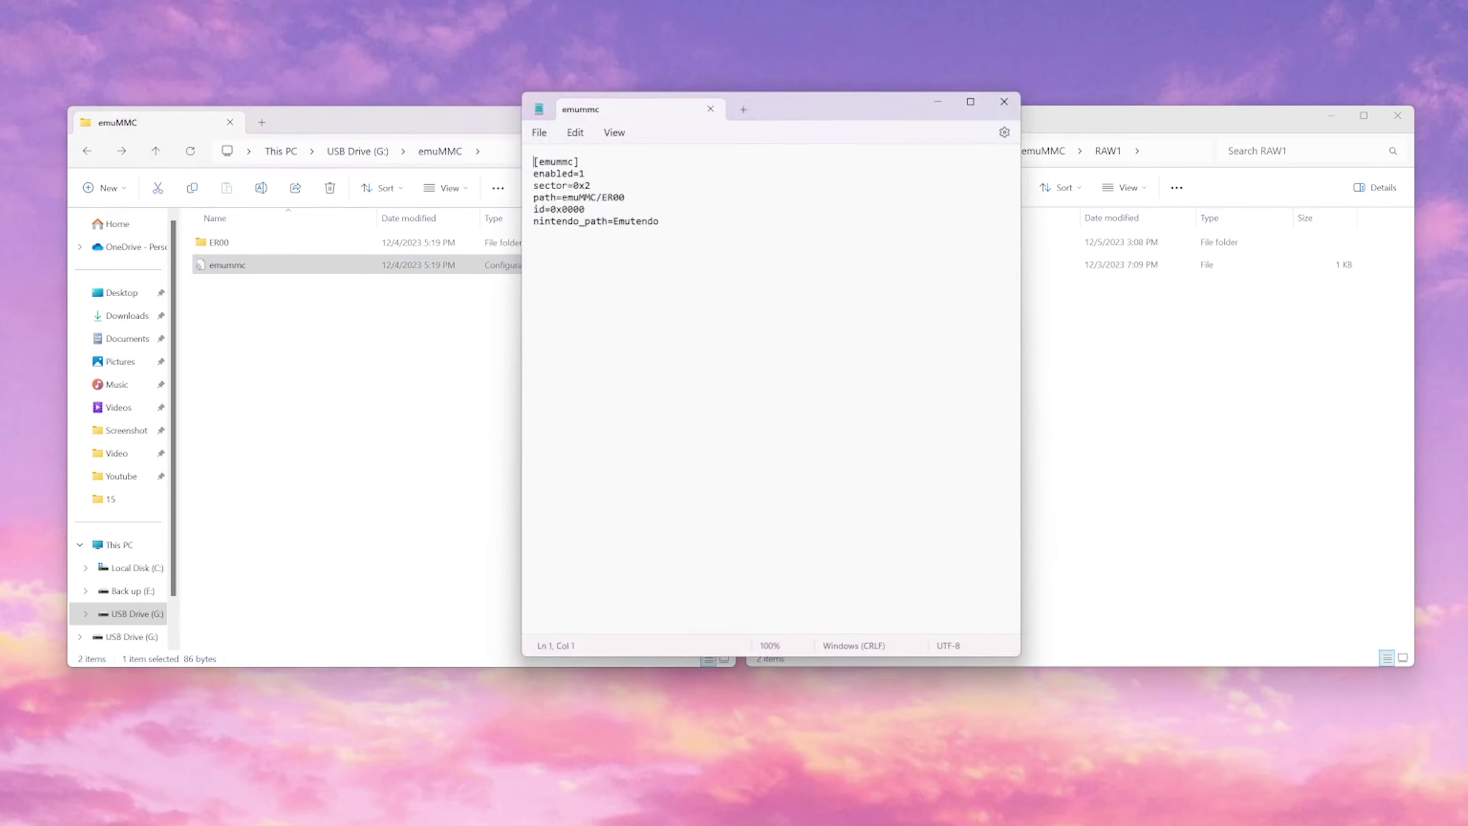
left_click(561, 197)
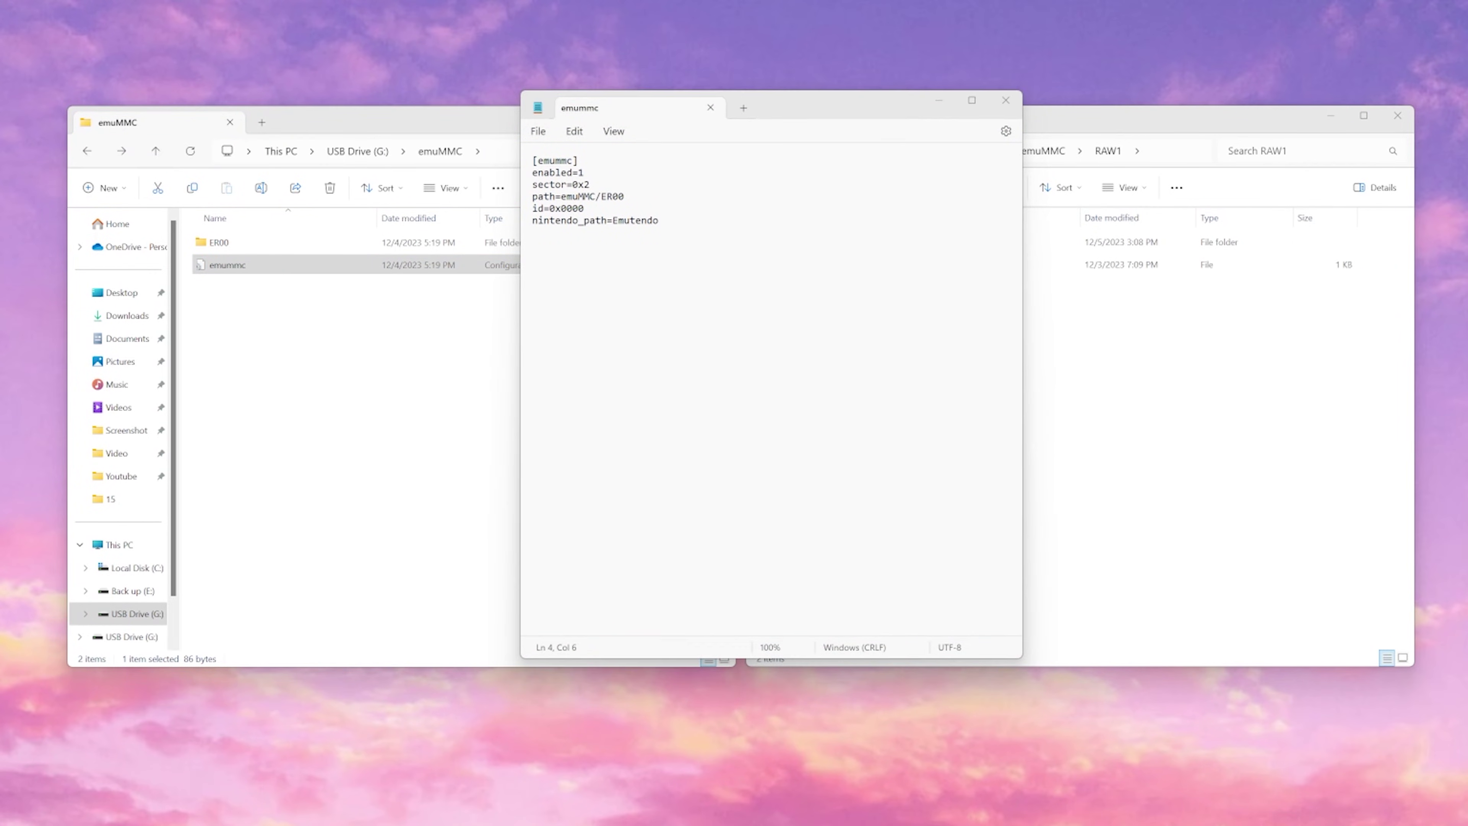
key("shift+Right")
key("shift+Right")
key("shift+Right")
key("shift+Right")
key("shift+Right")
key("shift+Right")
key("shift+Right")
key("shift+Right")
key("shift+Right")
key("shift+Right")
key("shift+Right")
key("ctrl+c")
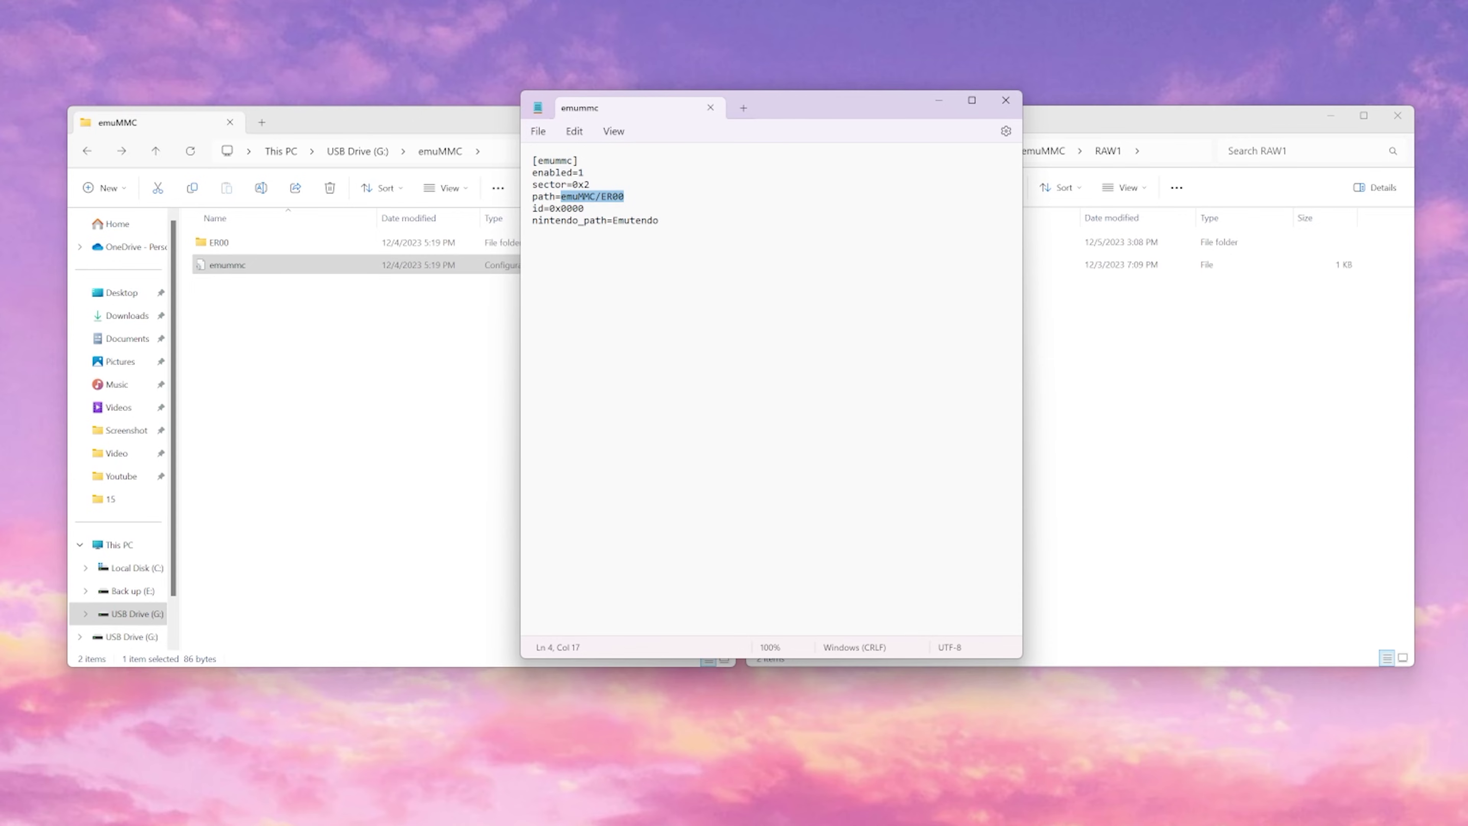
left_click(613, 220)
key("shift+Right")
key("shift+Right")
key("shift+Right")
key("shift+Right")
key("shift+Right")
key("shift+Right")
key("shift+Right")
key("shift+Right")
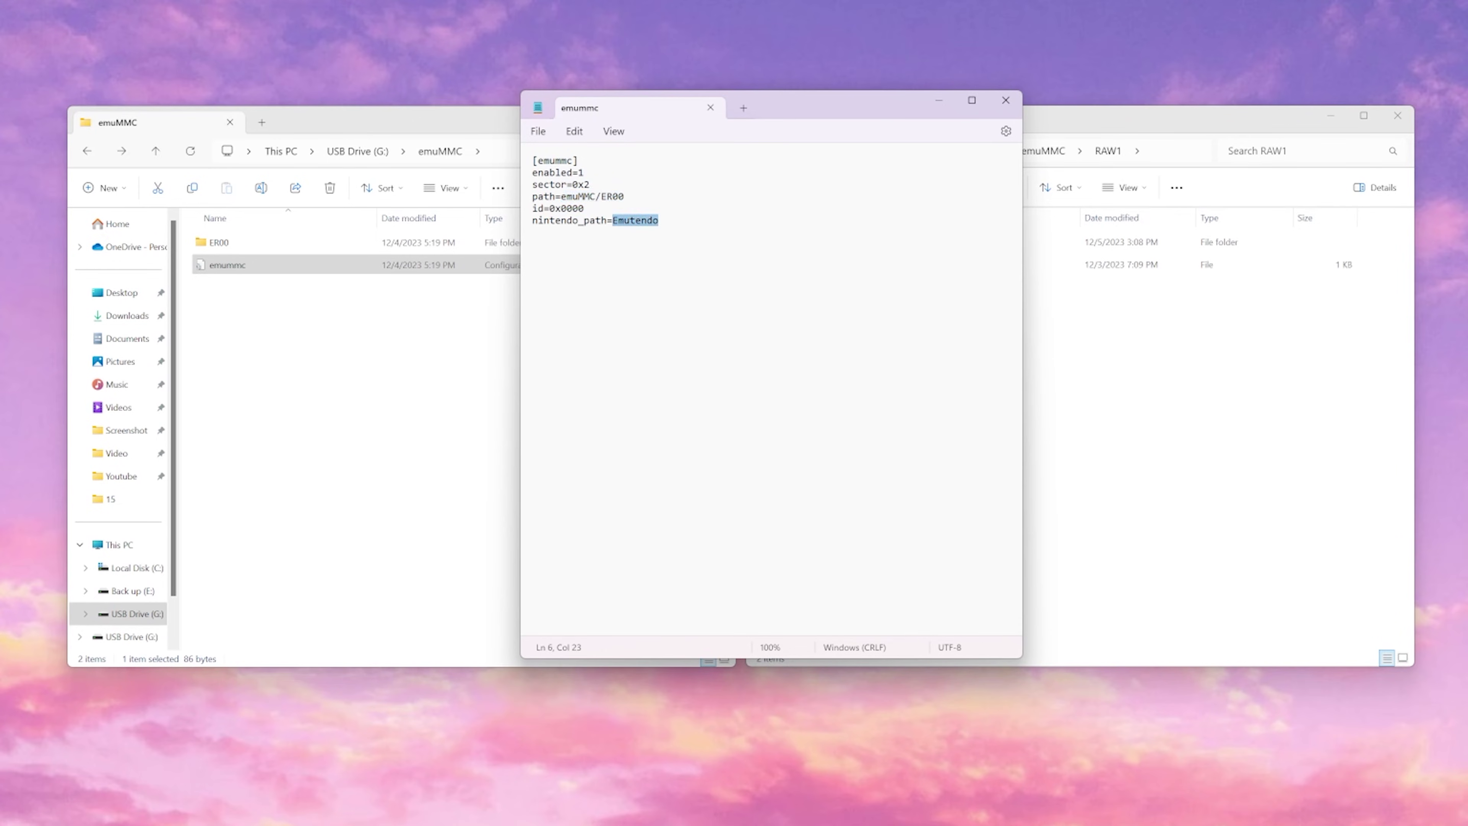
key("ctrl+v")
Step: Save the emummc config and close Notepad and the card's emuMMC folder window
left_click(542, 133)
left_click(546, 220)
left_click(1006, 100)
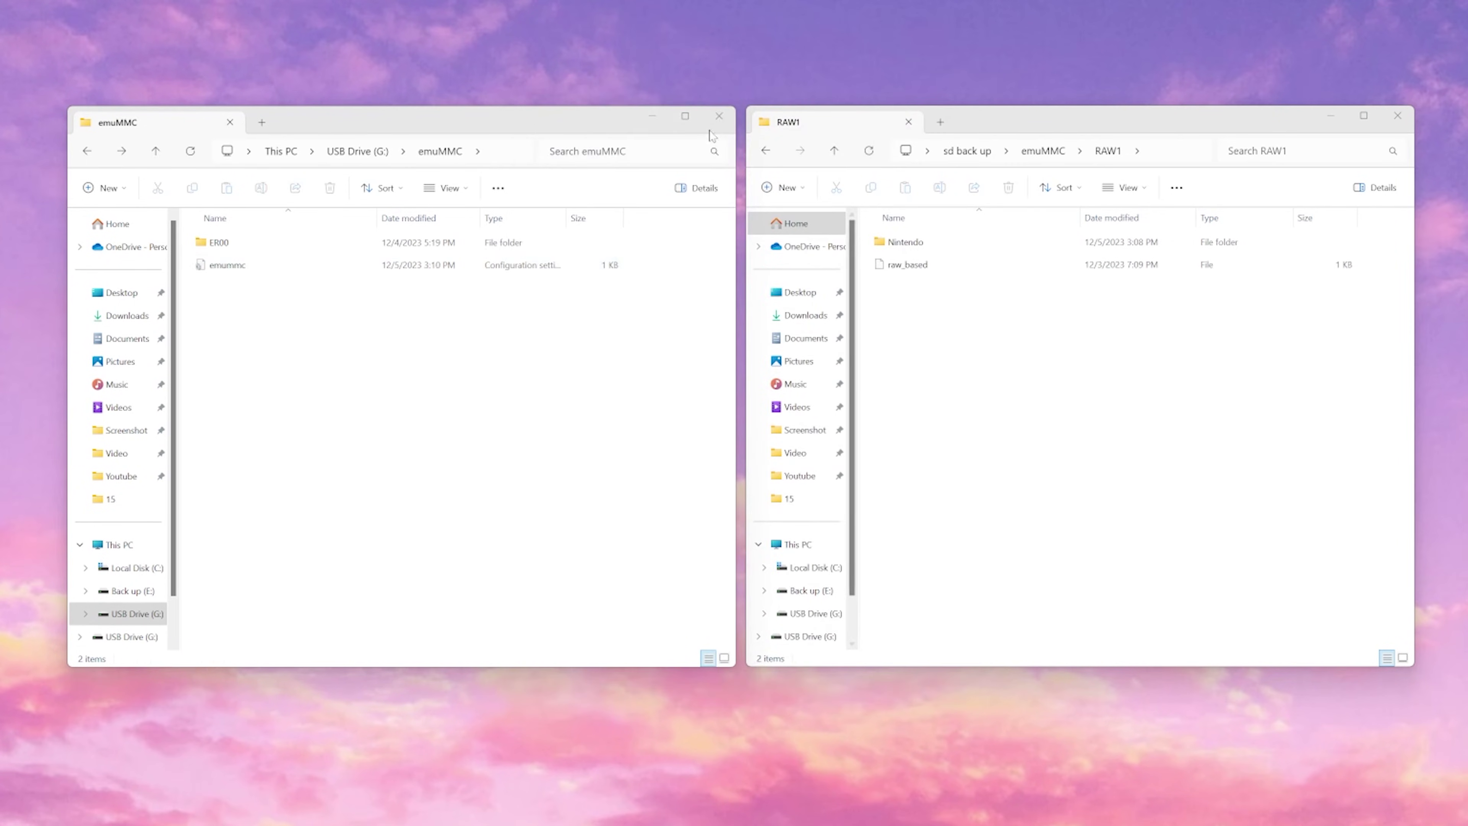
left_click(719, 117)
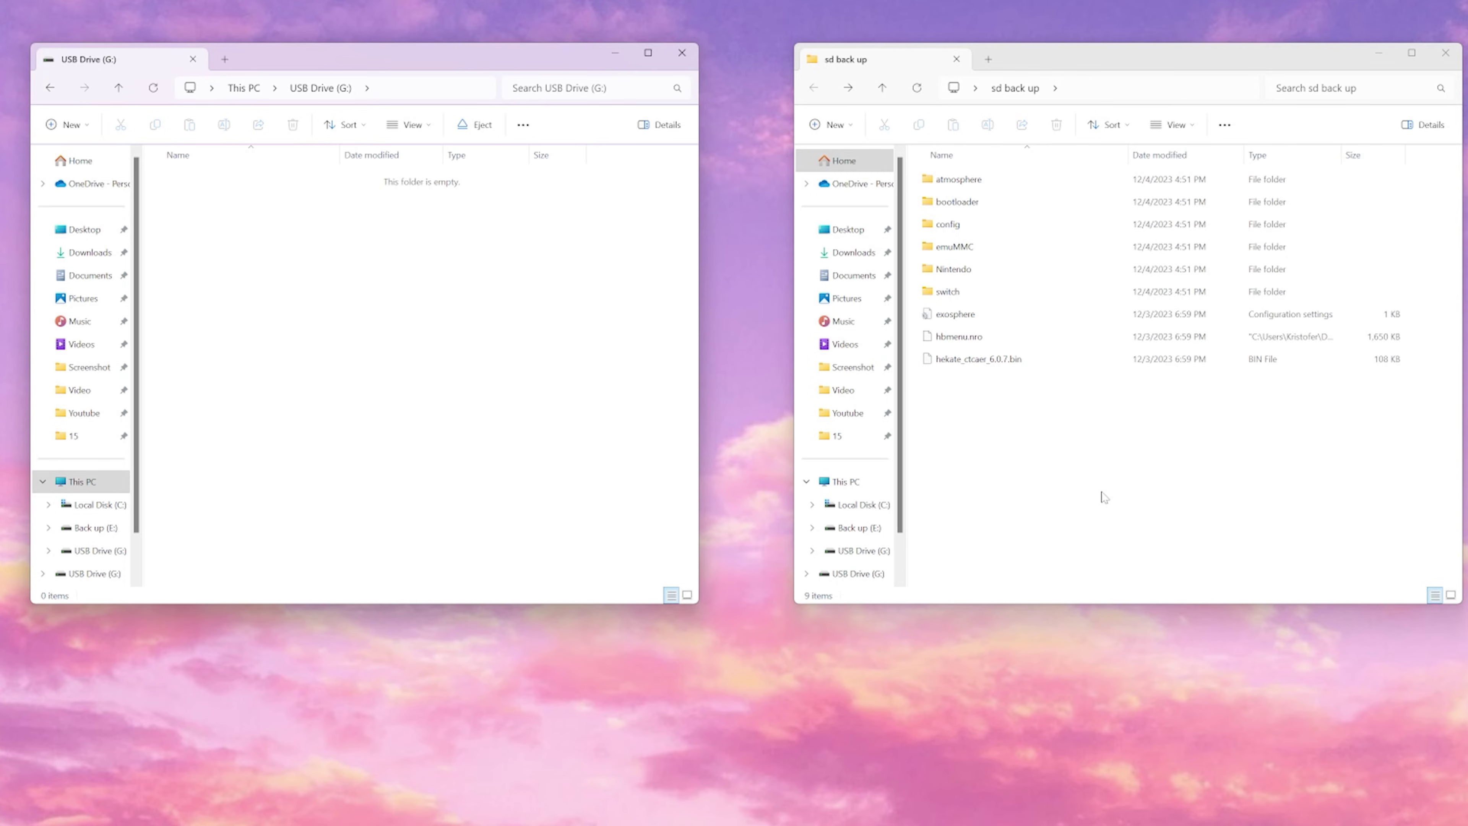
Step: Copy all nine sd back up items onto the USB drive, check emuMMC, and return to This PC
left_click_drag(1104, 498, 369, 283)
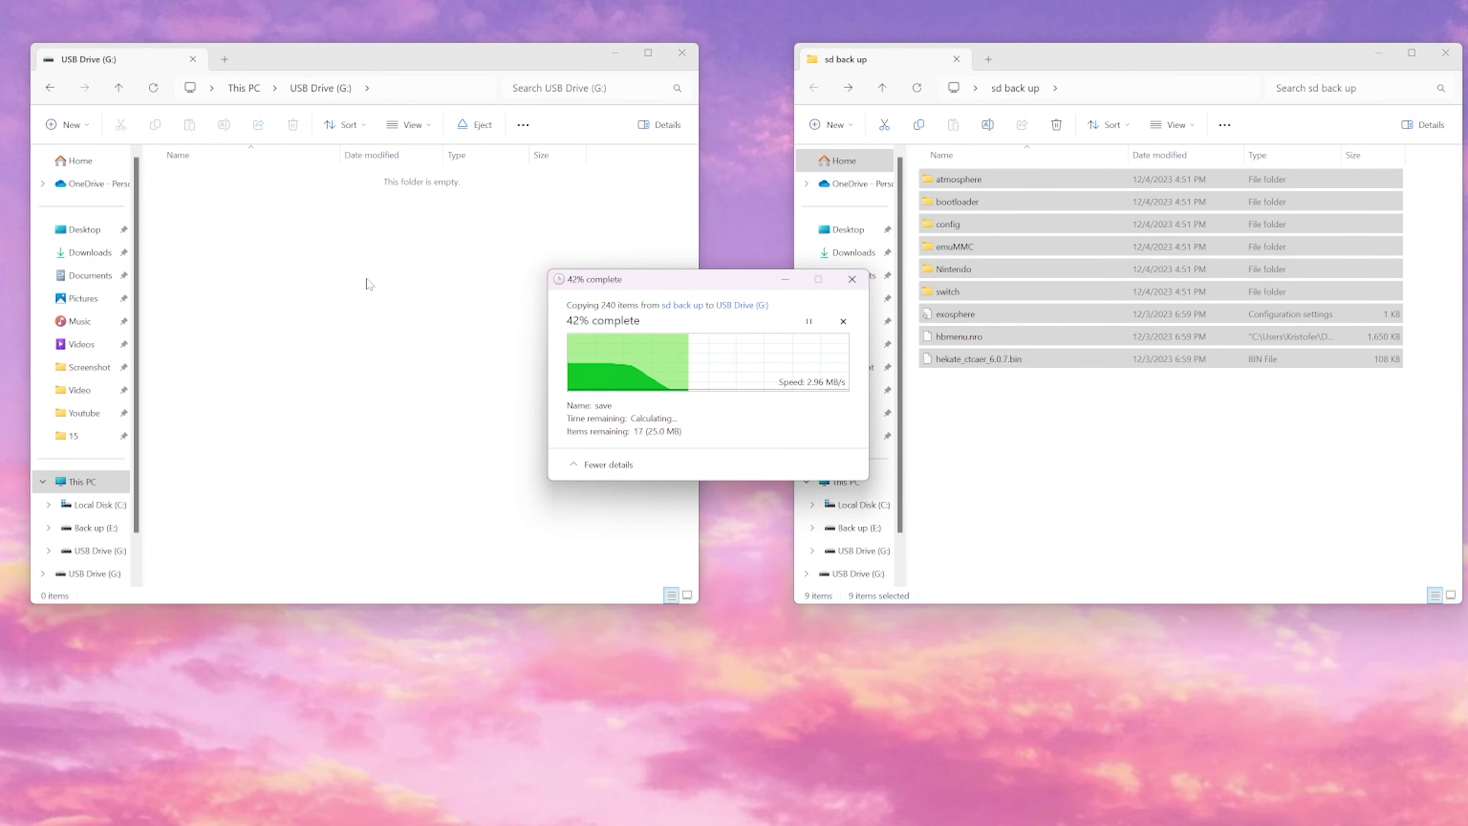
left_click(379, 508)
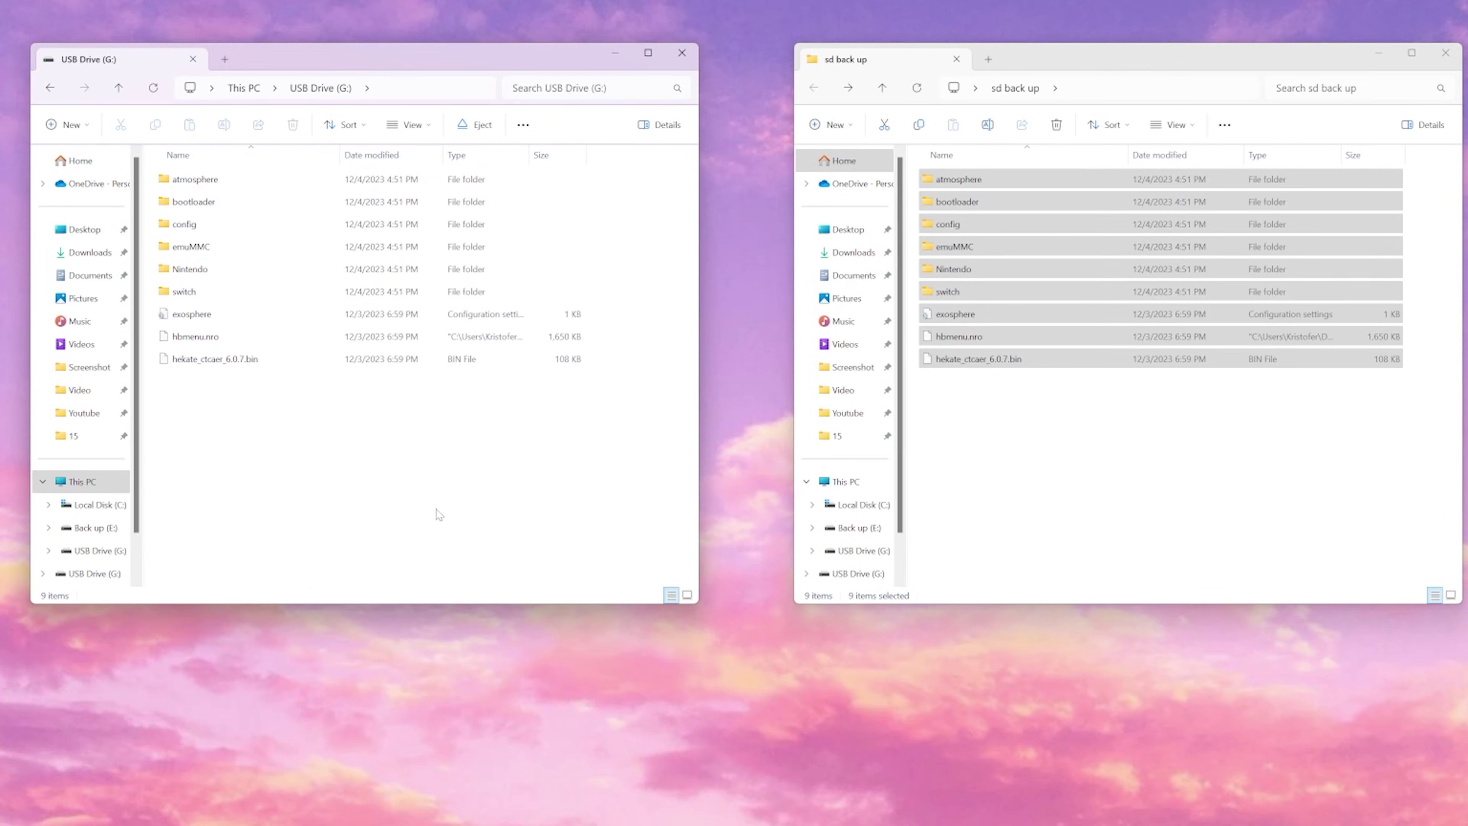
double_click(353, 249)
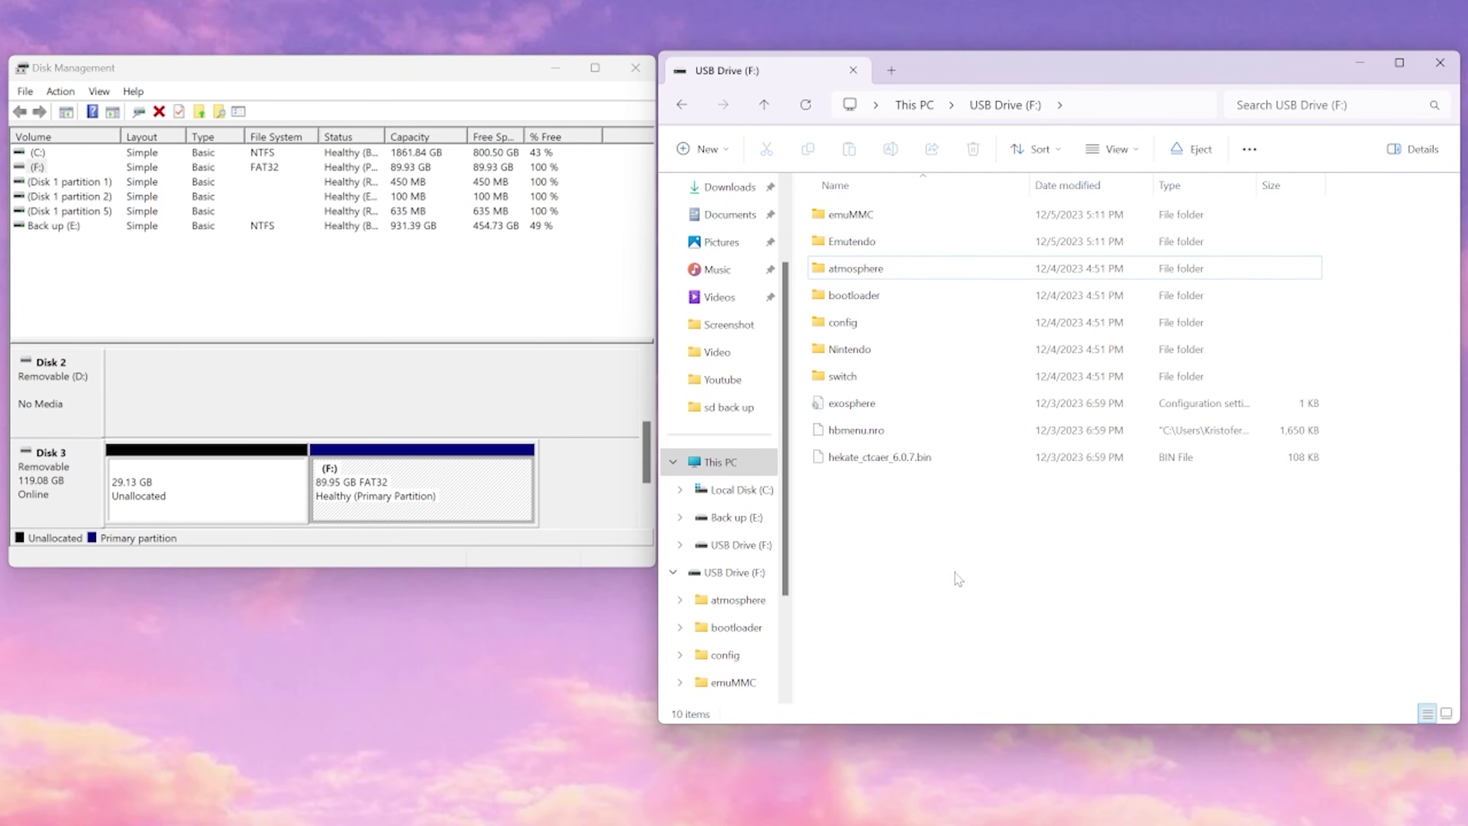
key("alt+Left")
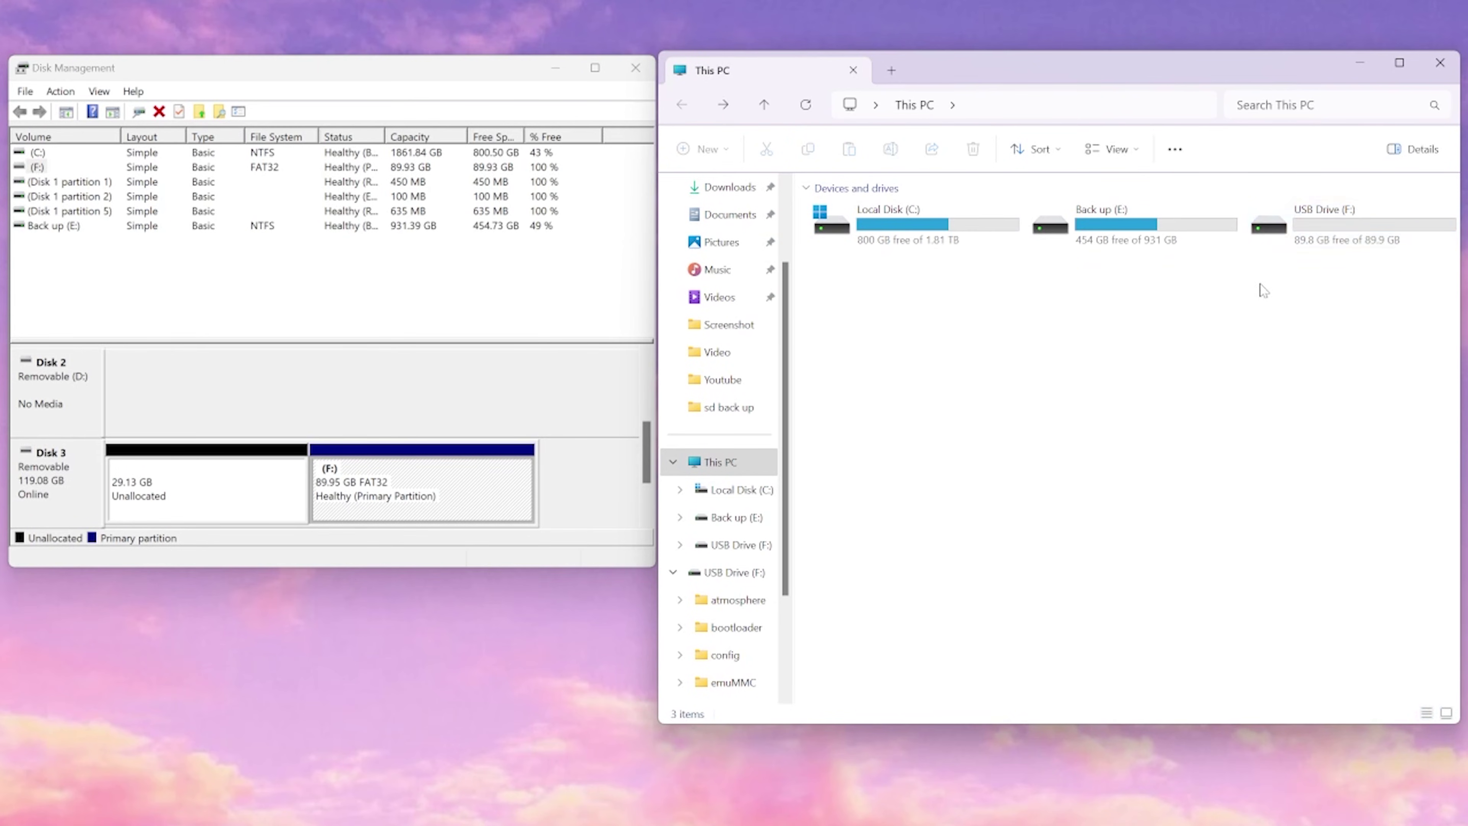